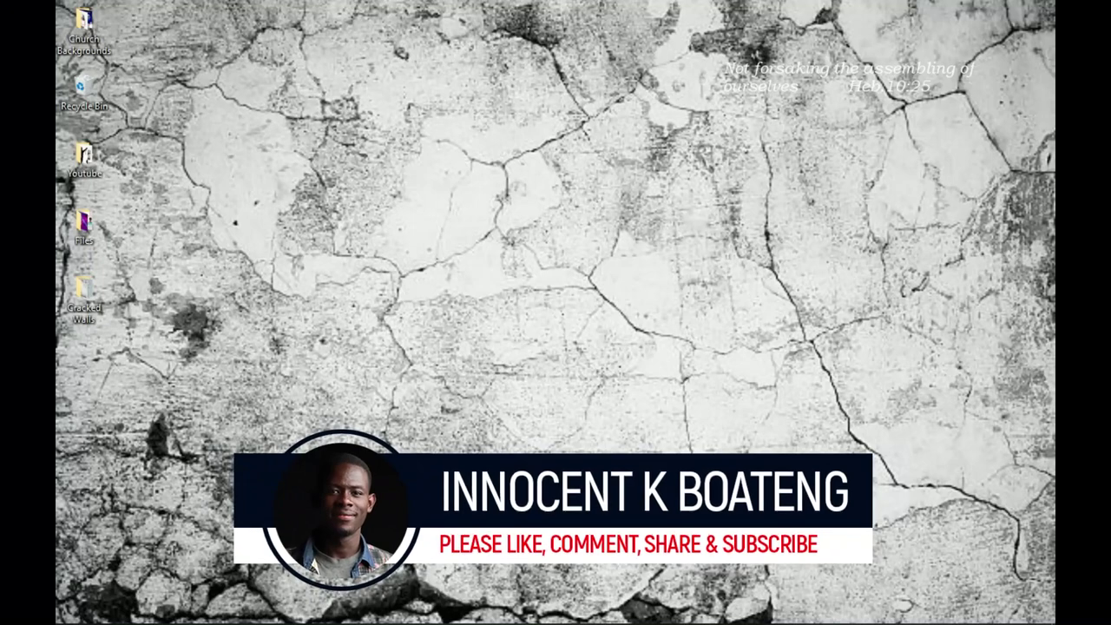
- Open the Cracked Walls folder from the desktop, look over its three texture images, and switch to Photoshop
double_click(100, 303)
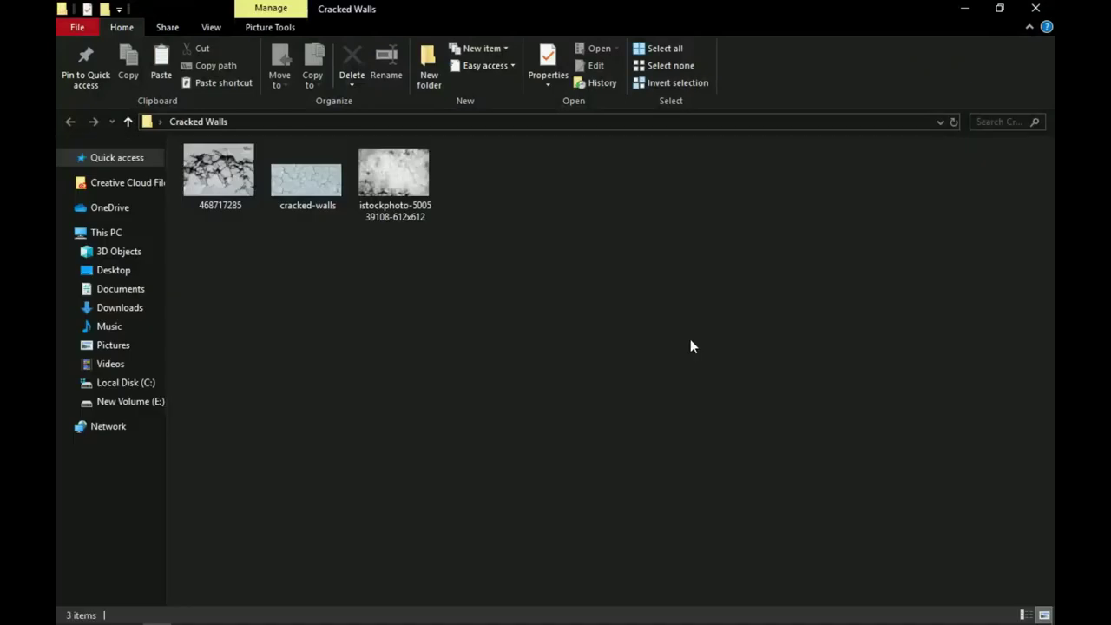
drag(683, 337, 168, 162)
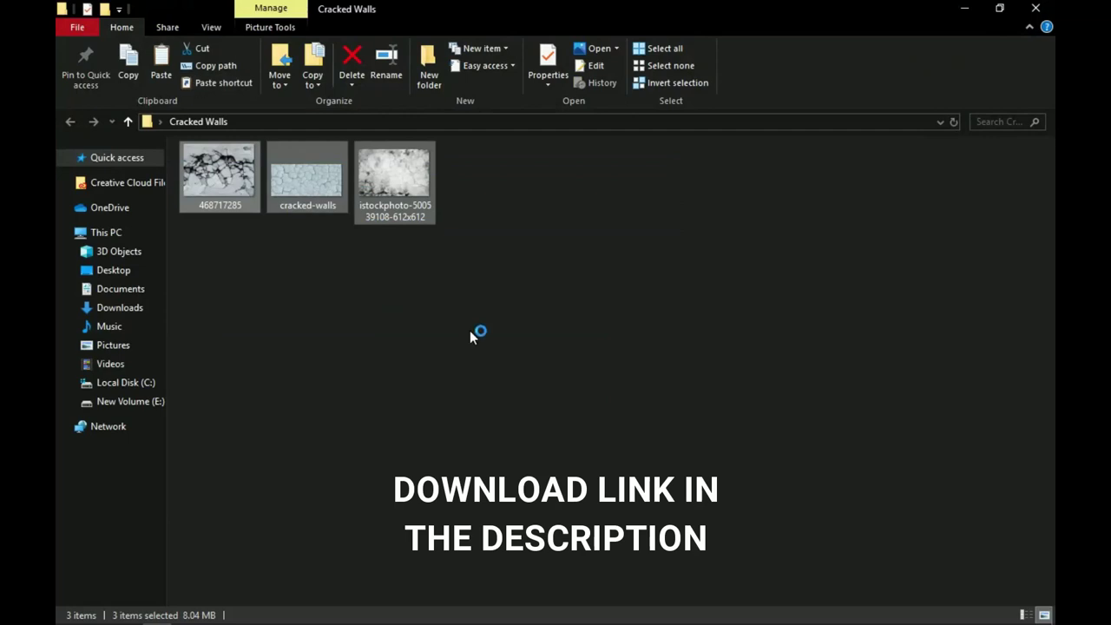
click(503, 613)
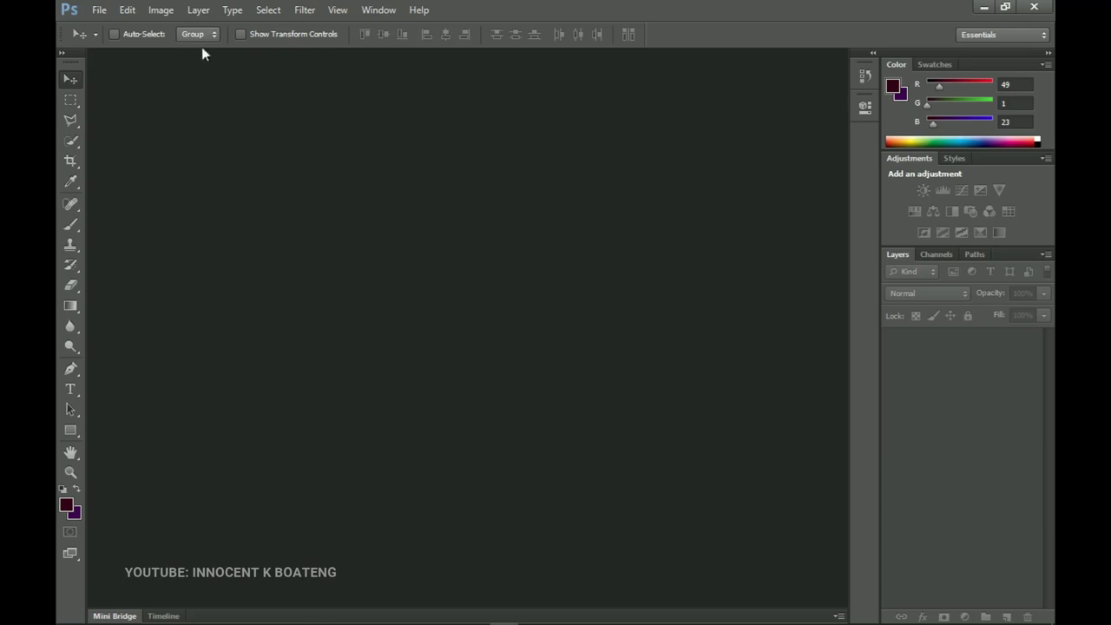
- Create a new document 1920 pixels wide and 1080 pixels high at 300 pixels/inch with a white background
click(99, 10)
click(145, 31)
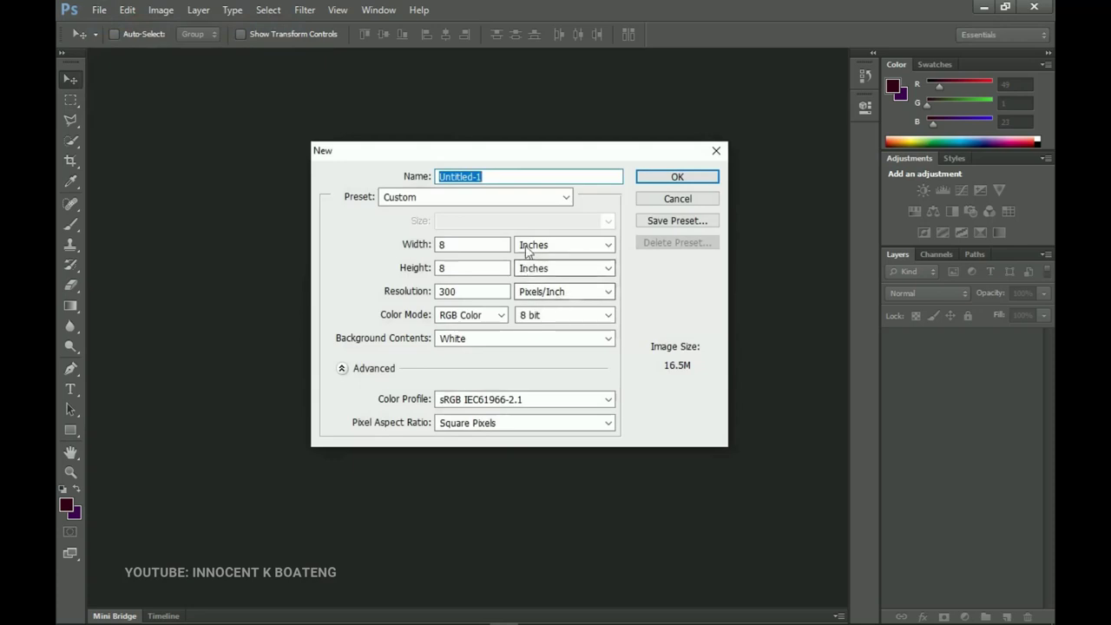
click(555, 244)
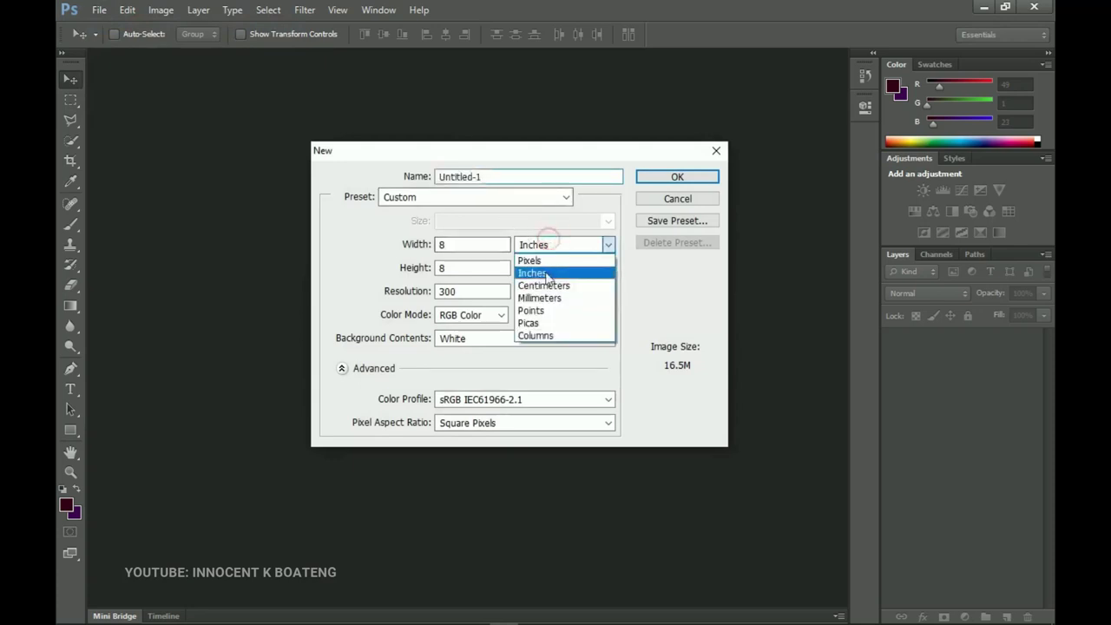
click(541, 265)
double_click(490, 244)
text(1920)
key(Tab)
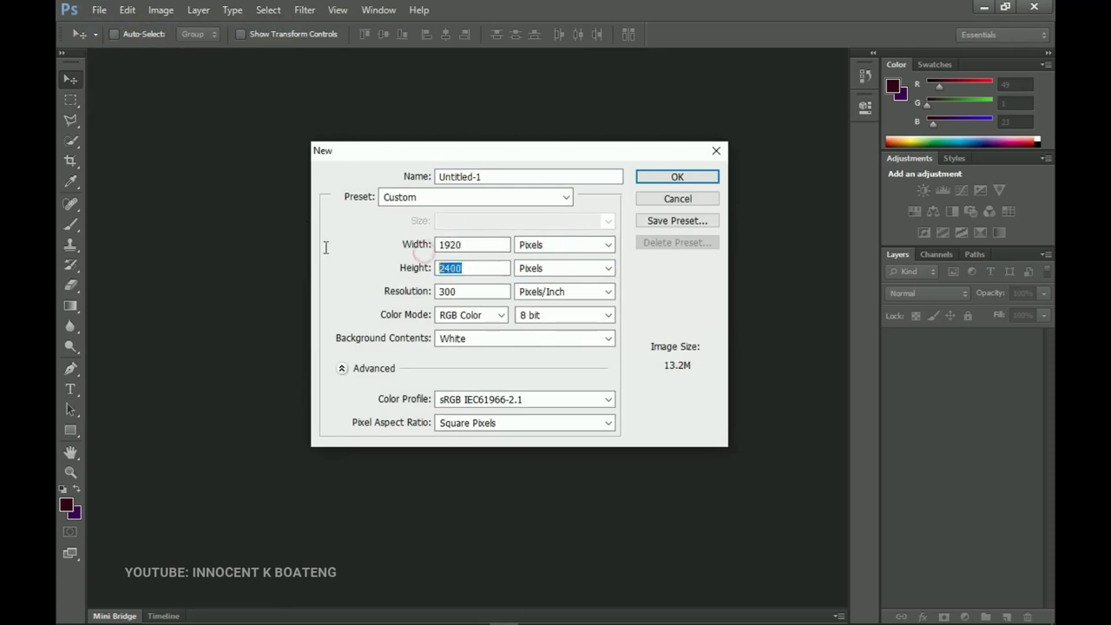
text(1080)
click(664, 177)
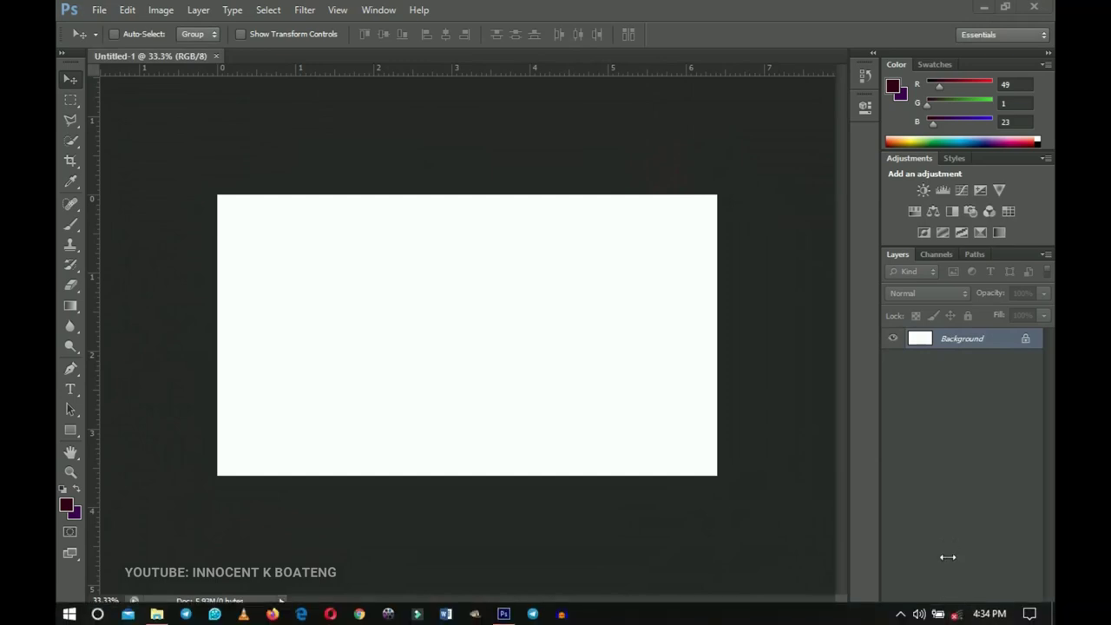
- Add a gradient fill layer over the background using the black to dark blue preset, linear at 90 degrees
mouse_move(962, 616)
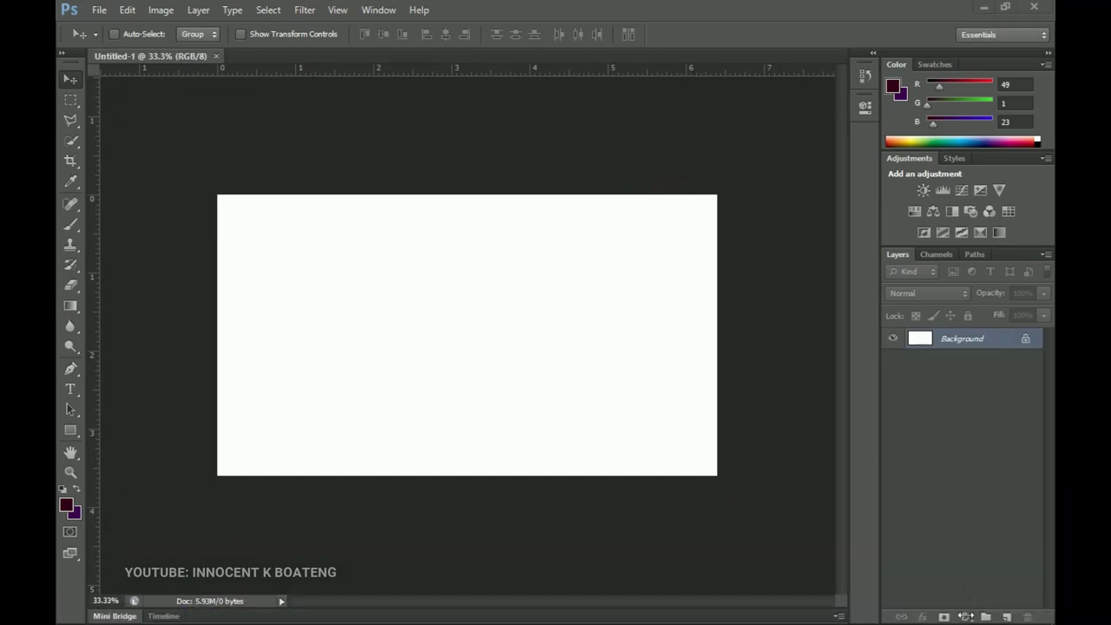
click(965, 616)
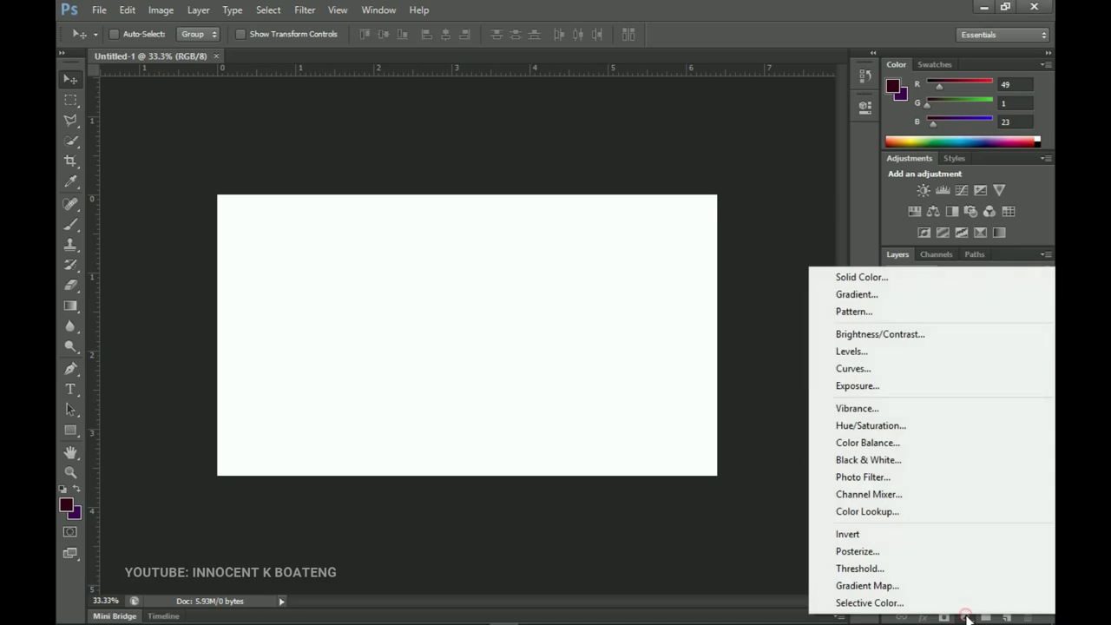
click(878, 294)
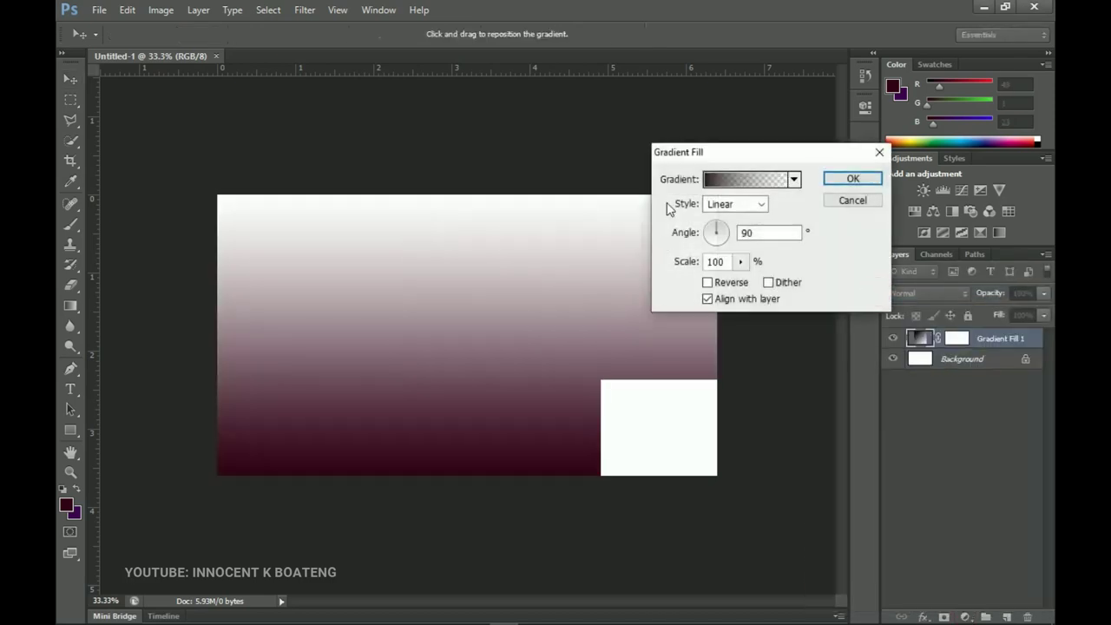
click(739, 181)
drag(848, 179, 855, 272)
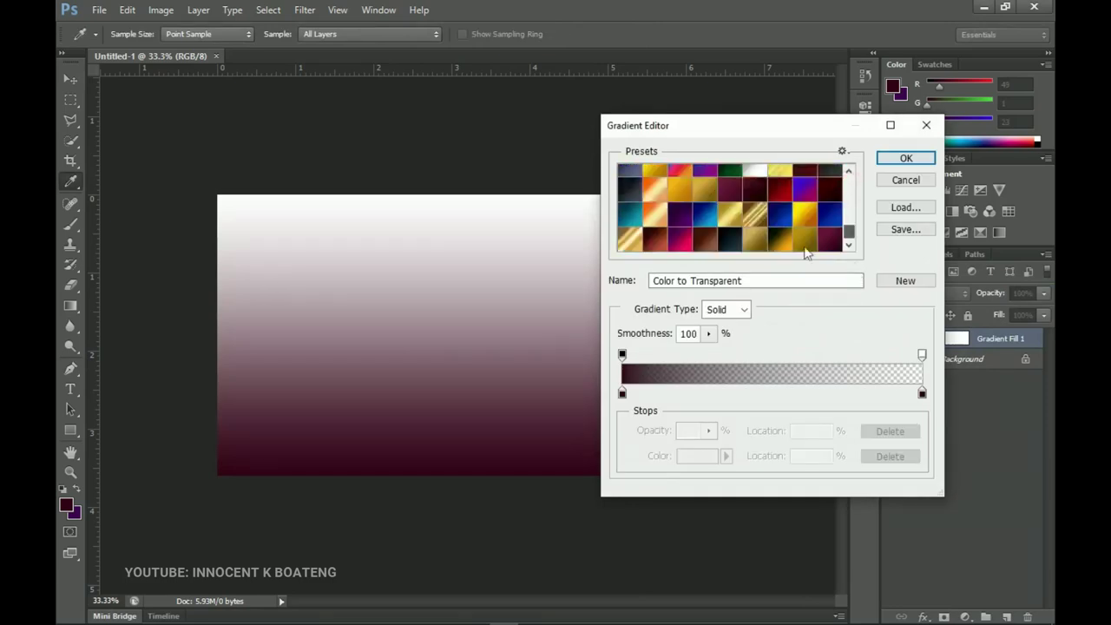
click(736, 241)
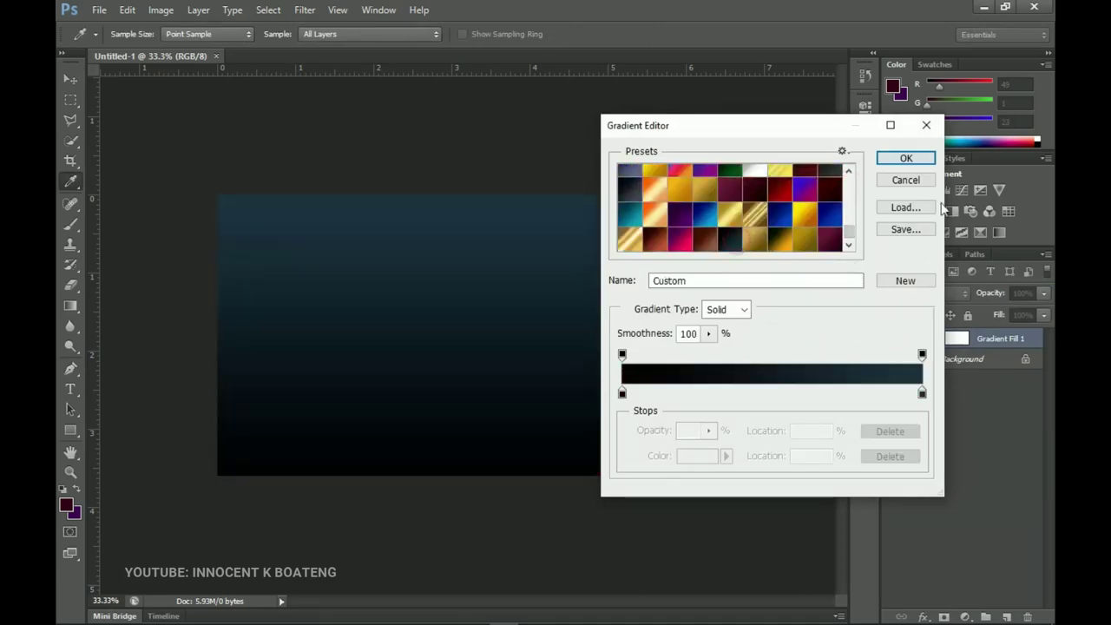
click(905, 158)
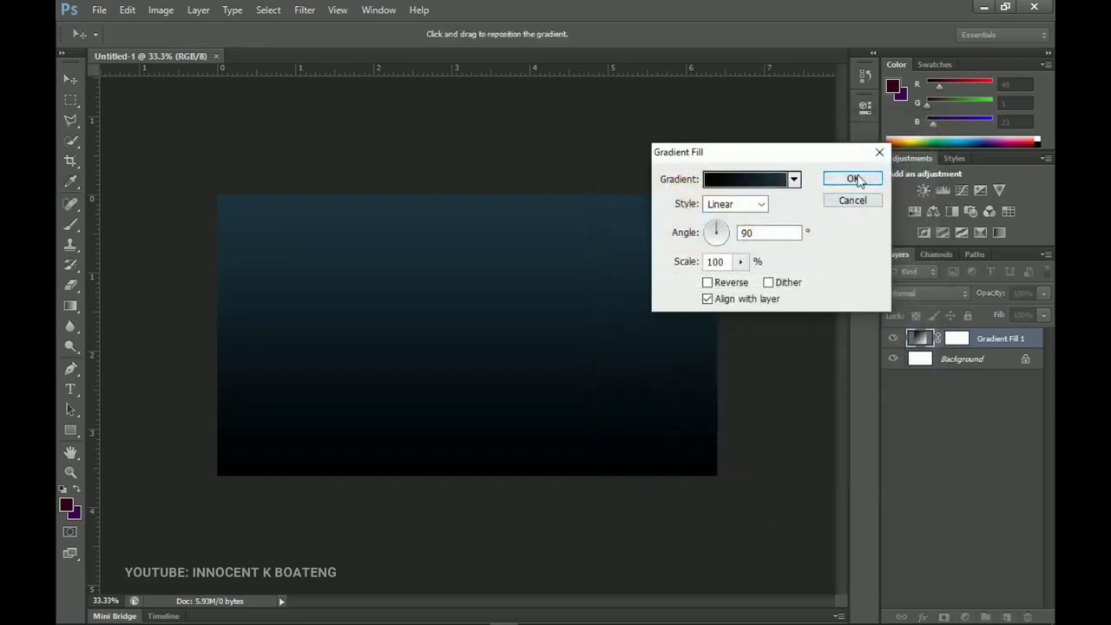
click(854, 179)
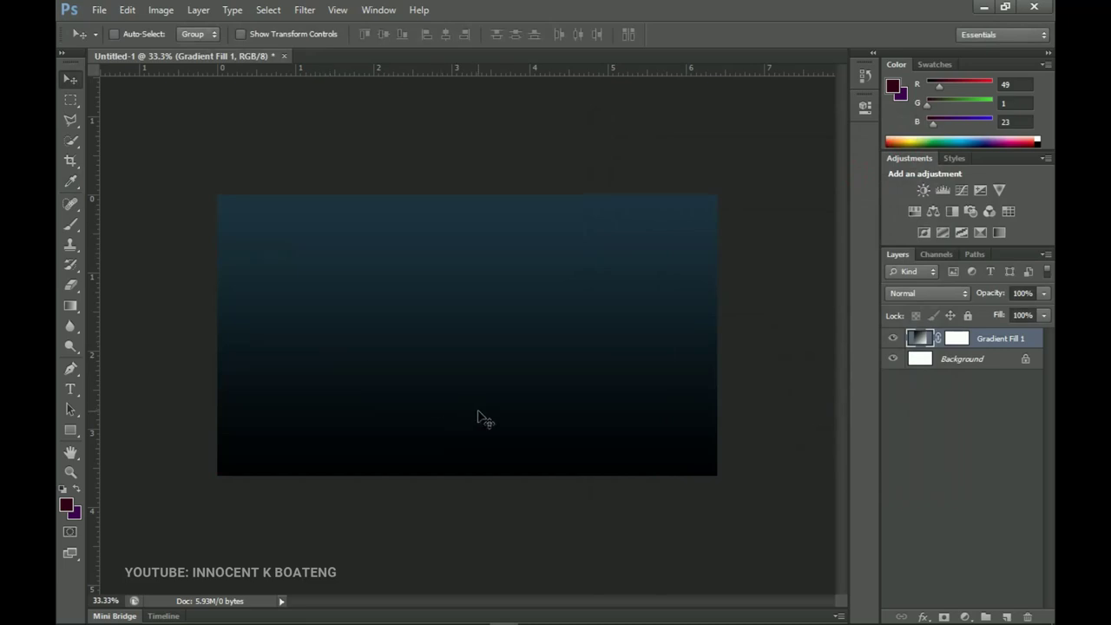
- Add white Poppins Bold text at 94.62 pt reading BREAK DOWN on two lines, and move it up so both lines fit the canvas
click(74, 397)
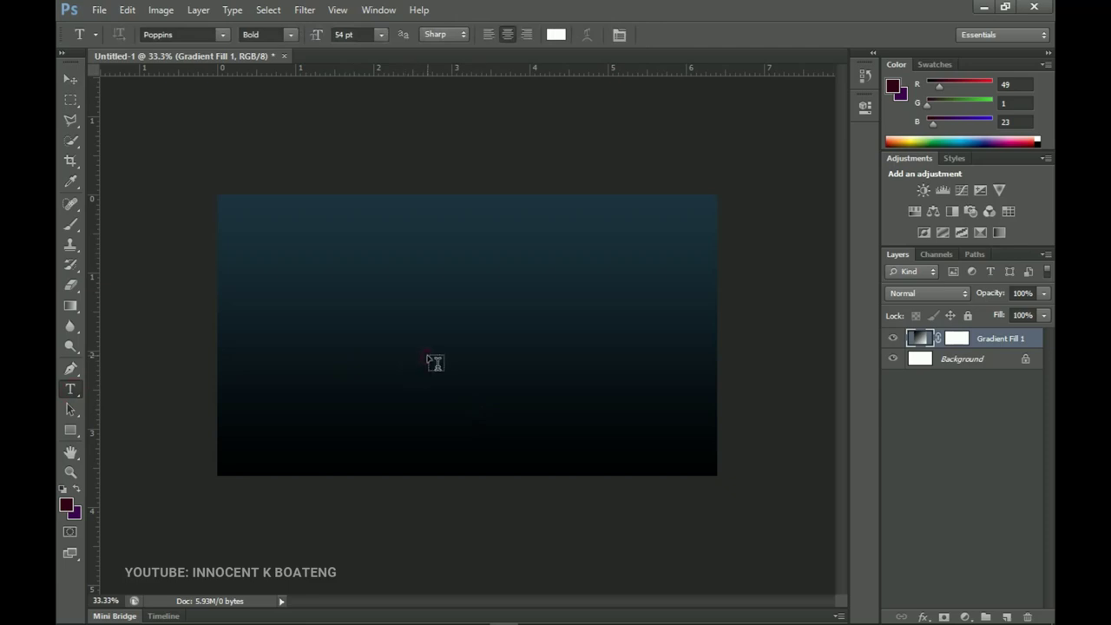
click(428, 355)
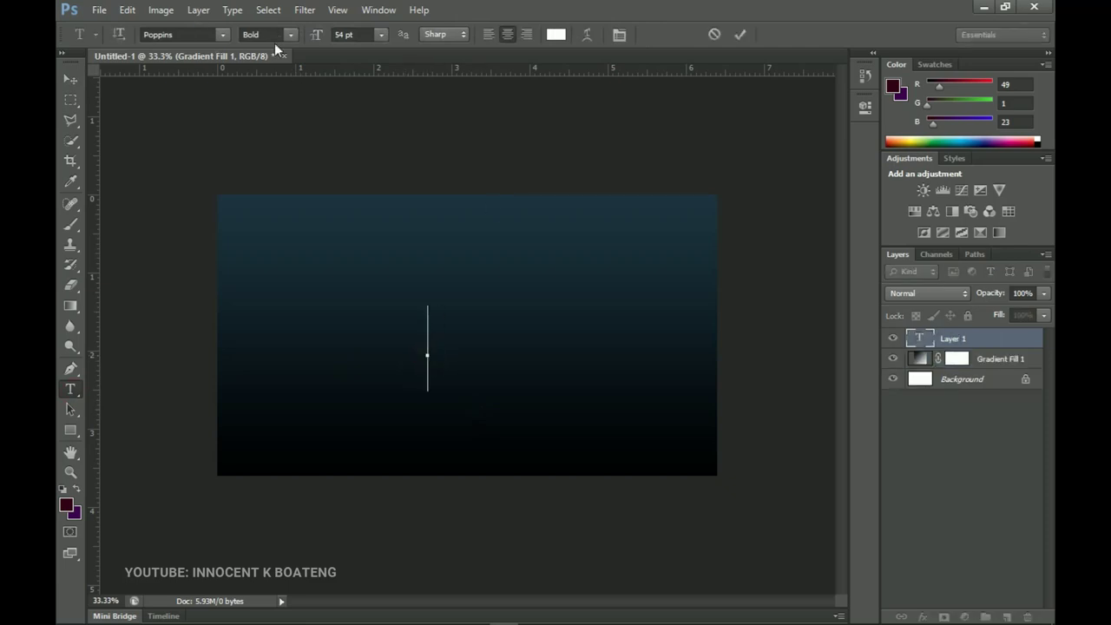
click(467, 372)
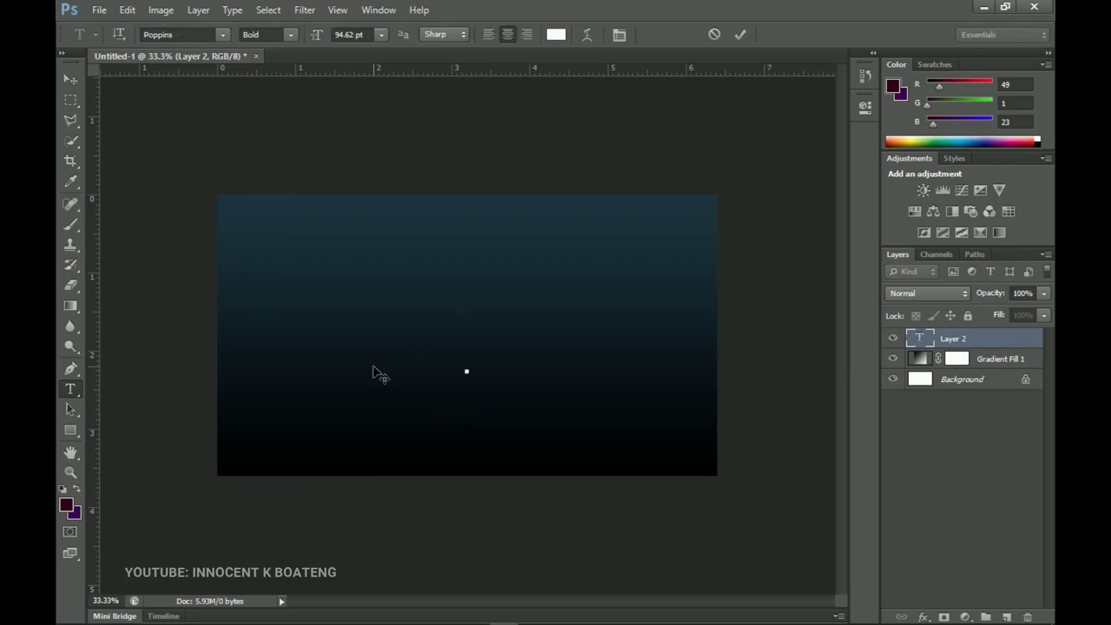
text(BREAK)
key(Return)
text(DOW)
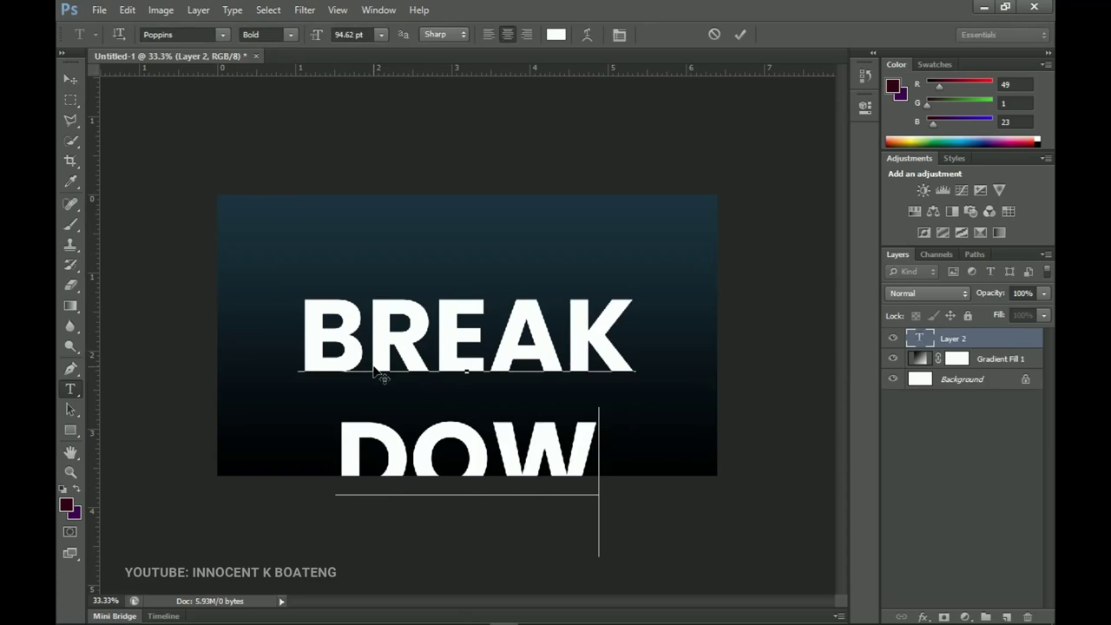
text(N)
click(65, 85)
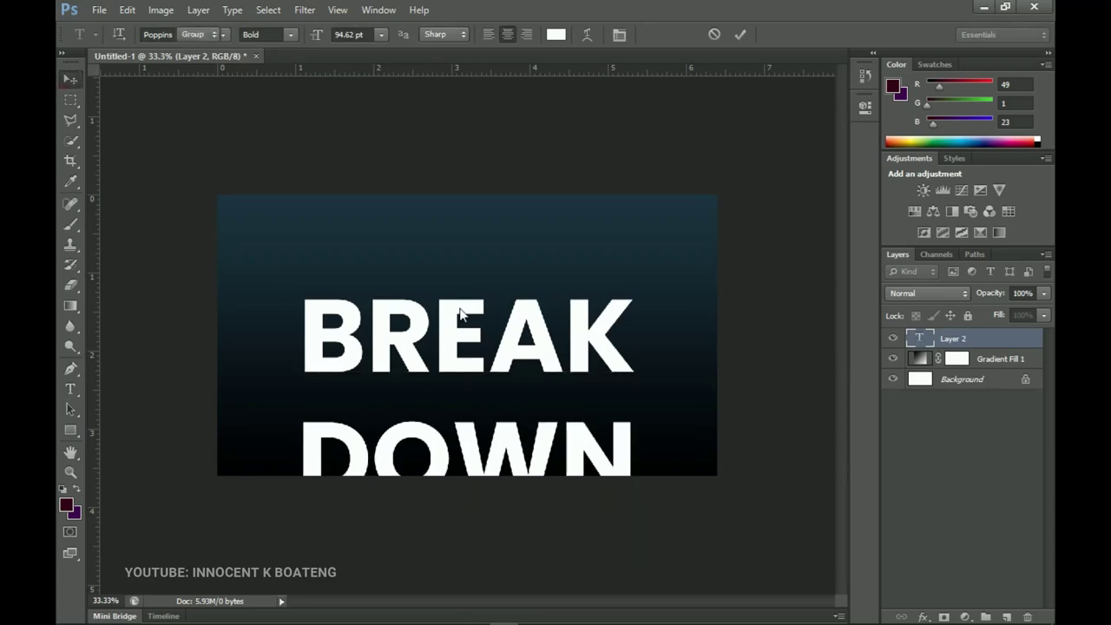
drag(615, 444, 600, 388)
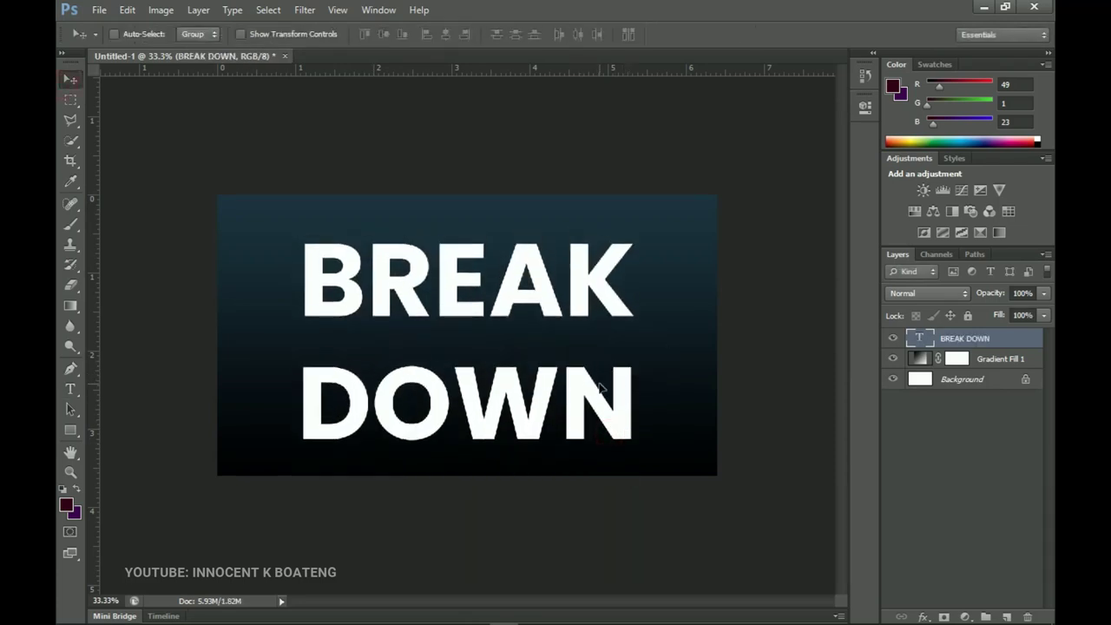
- Tighten the leading of the whole BREAK DOWN text to 79.54 pt
key(t)
click(560, 390)
key(ctrl+a)
click(619, 35)
click(783, 170)
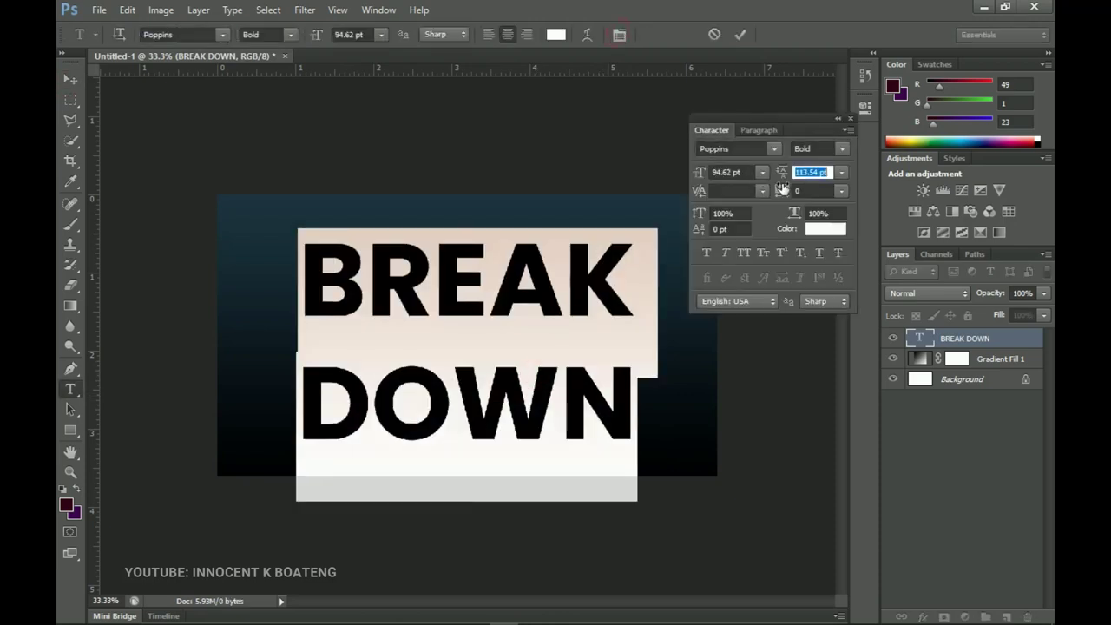
drag(783, 166, 757, 172)
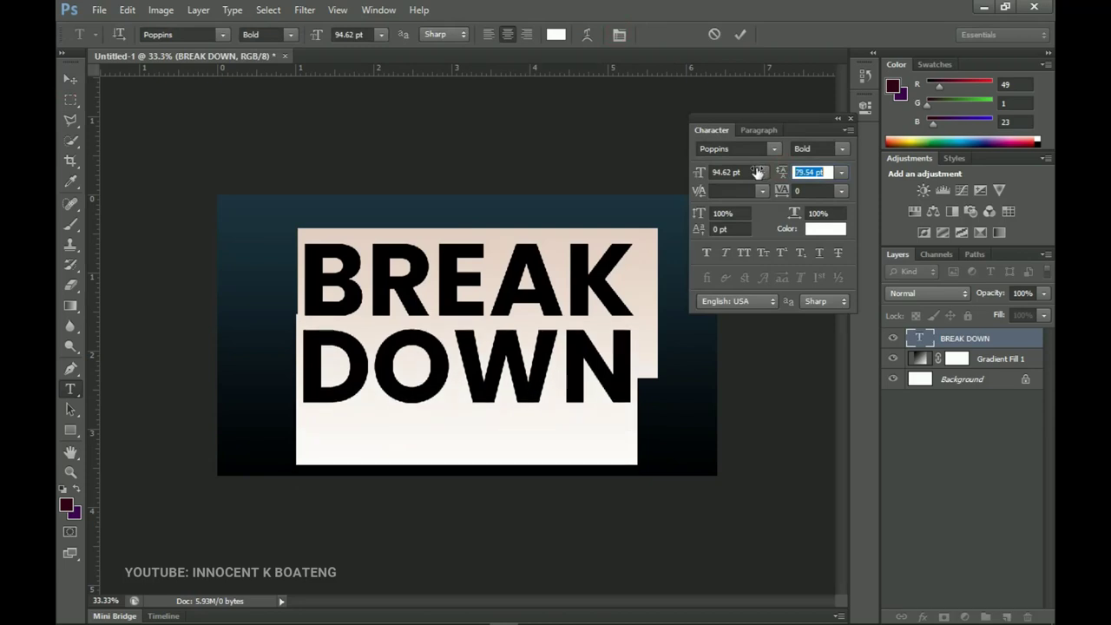
- Align the BREAK DOWN text to the centre of the canvas and close the character settings
click(67, 83)
key(ctrl+a)
click(446, 35)
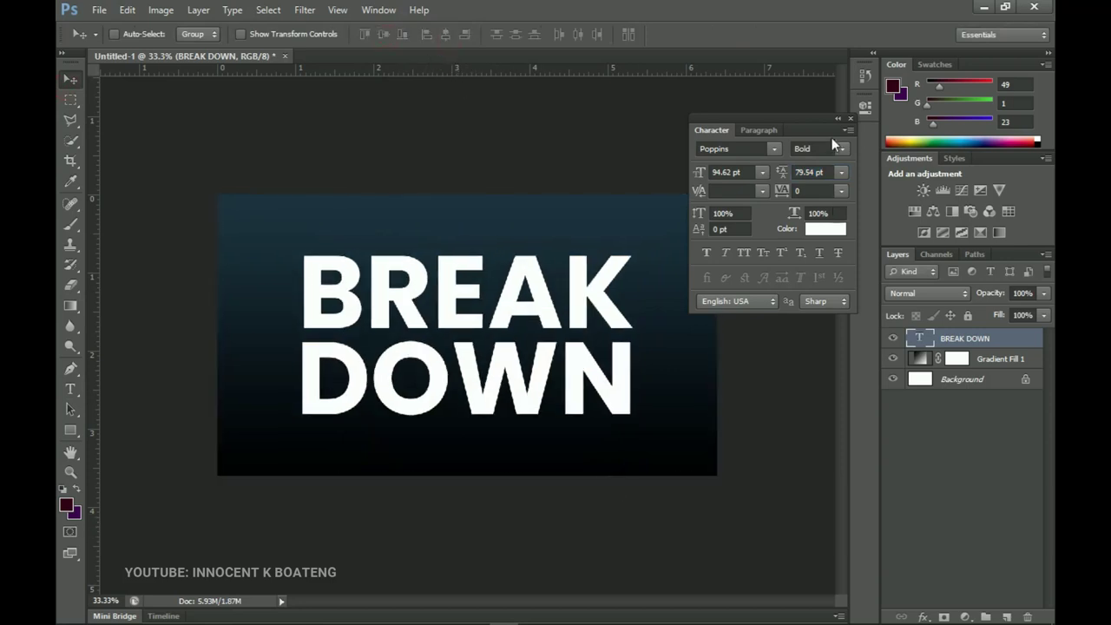
click(850, 118)
key(ctrl+plus)
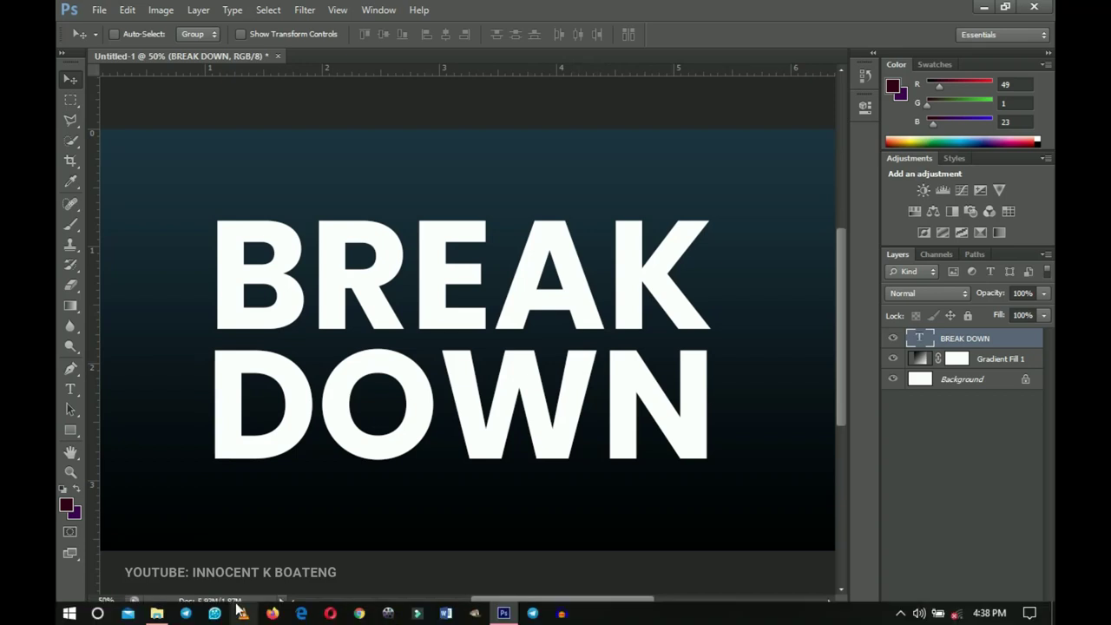
click(157, 613)
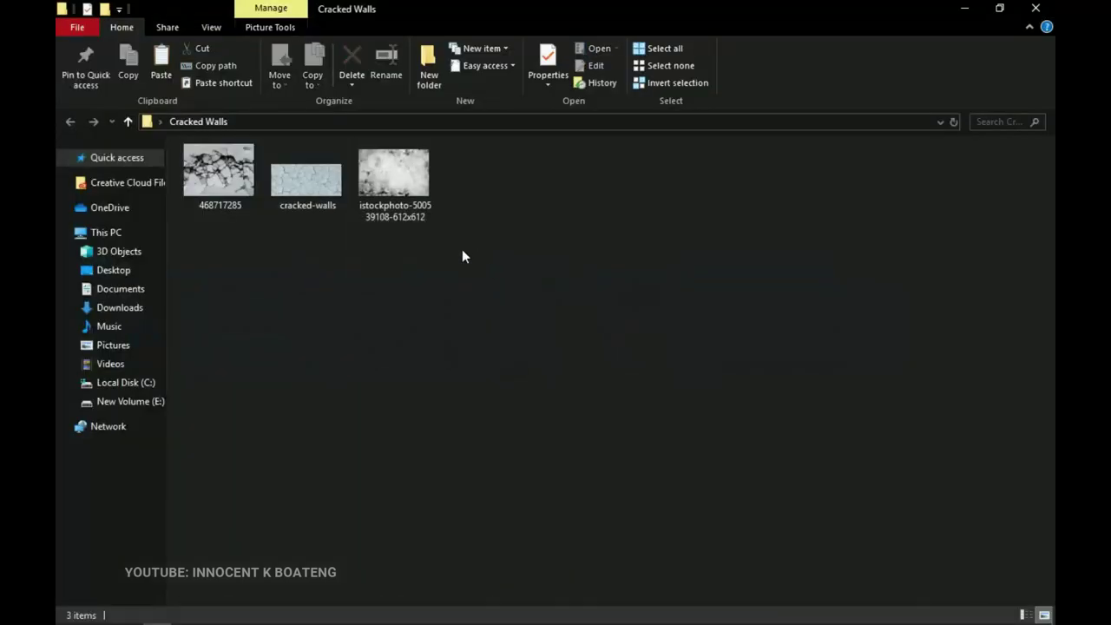
click(388, 186)
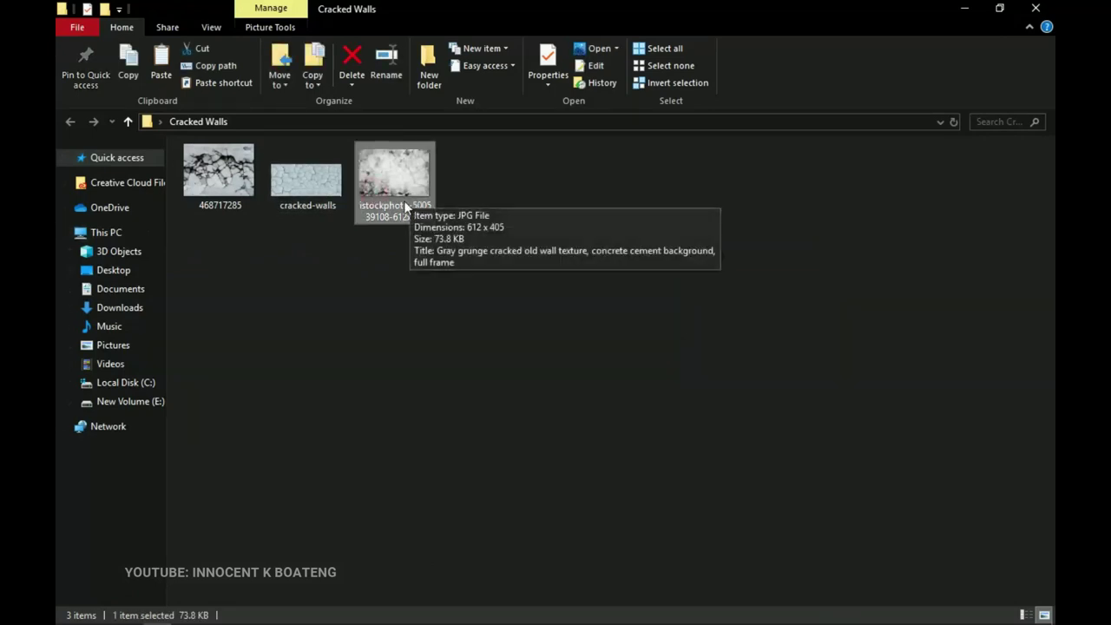
drag(400, 185, 757, 452)
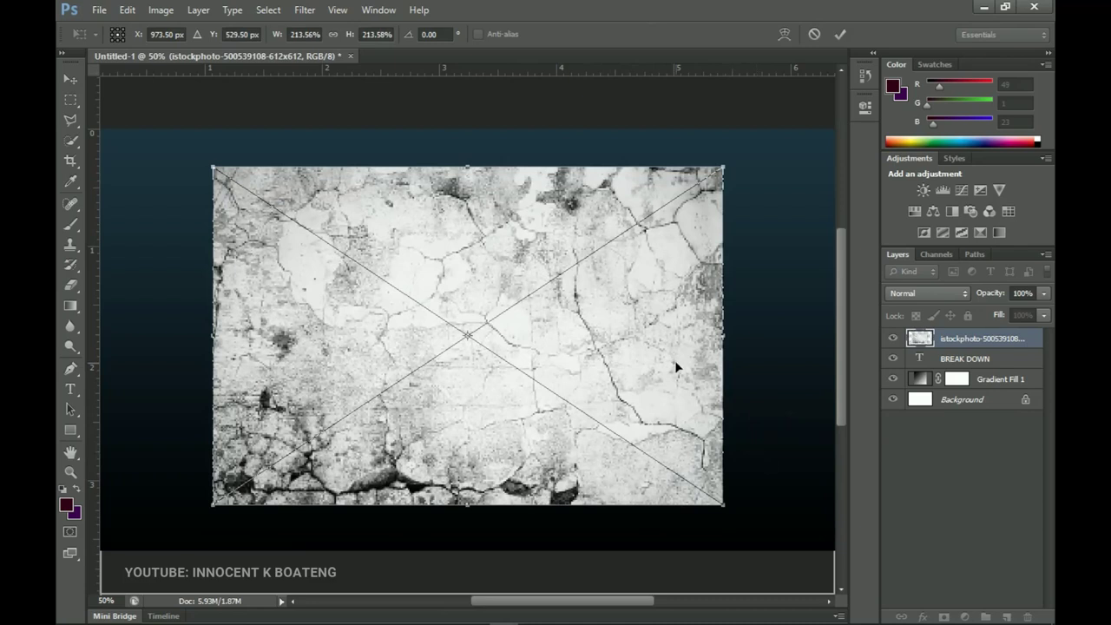
key(Return)
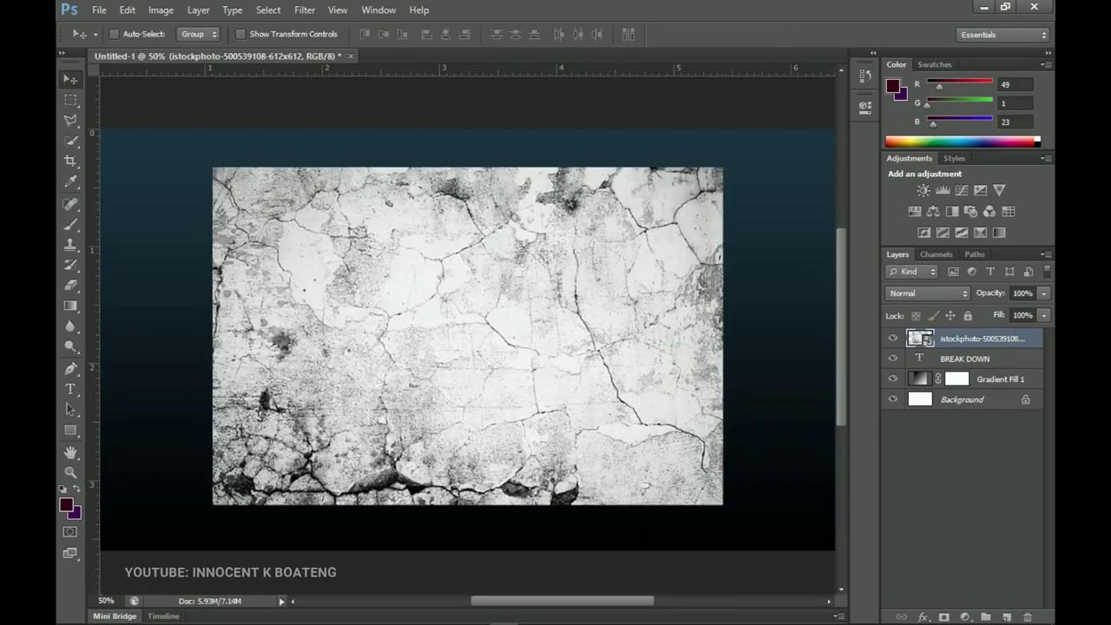
- Rasterize the cracked wall texture layer and clip it to the BREAK DOWN text with a clipping mask
right_click(978, 339)
click(848, 242)
right_click(961, 338)
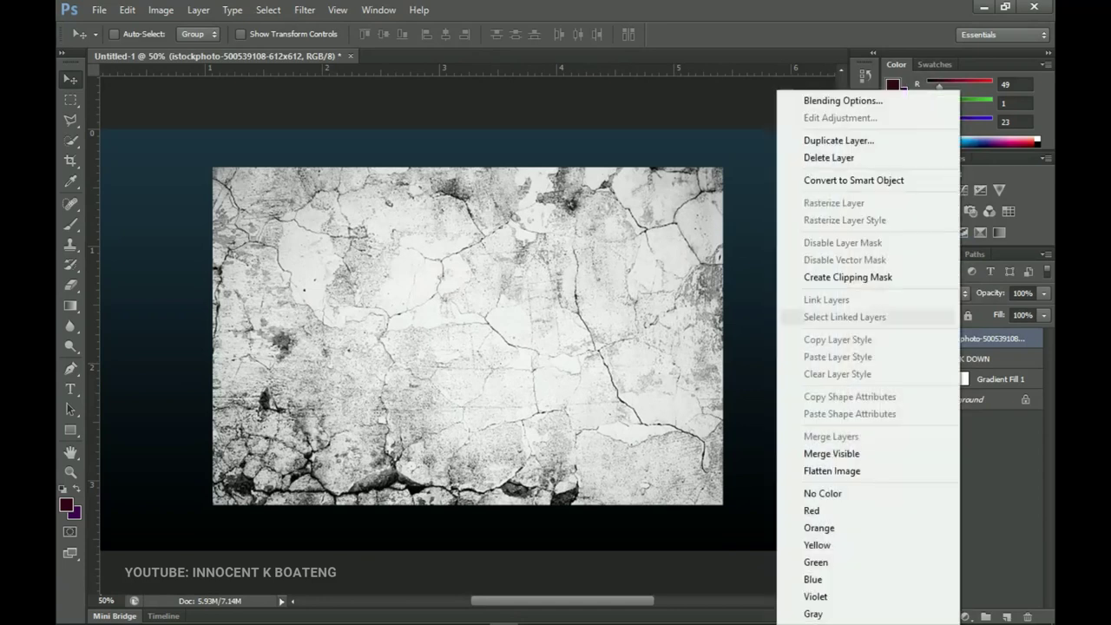
click(846, 276)
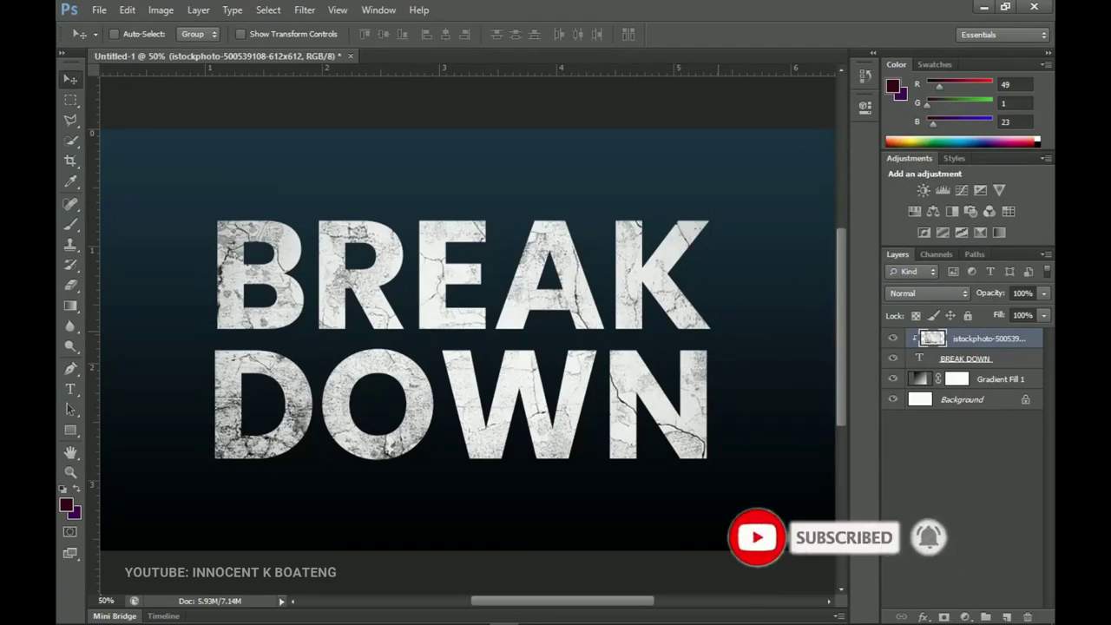
- Reposition the clipped texture so its cracks run across the letters of both words
mouse_move(652, 266)
mouse_down()
mouse_move(499, 228)
mouse_move(614, 234)
mouse_move(479, 213)
mouse_move(355, 259)
mouse_move(579, 297)
mouse_move(648, 260)
mouse_up()
drag(653, 266, 651, 272)
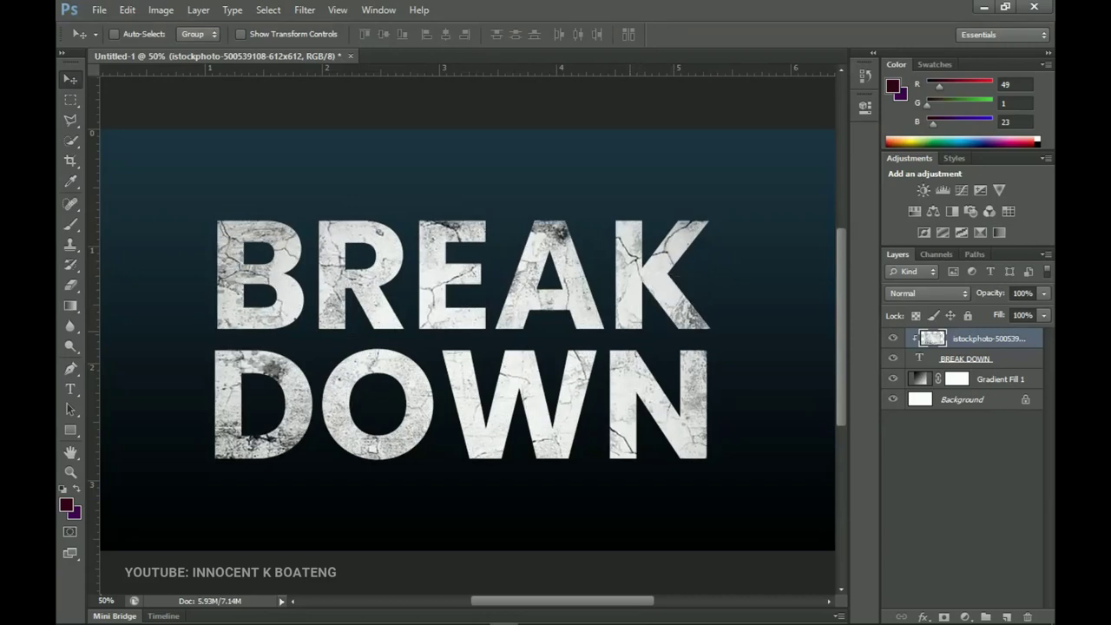
drag(661, 245, 674, 264)
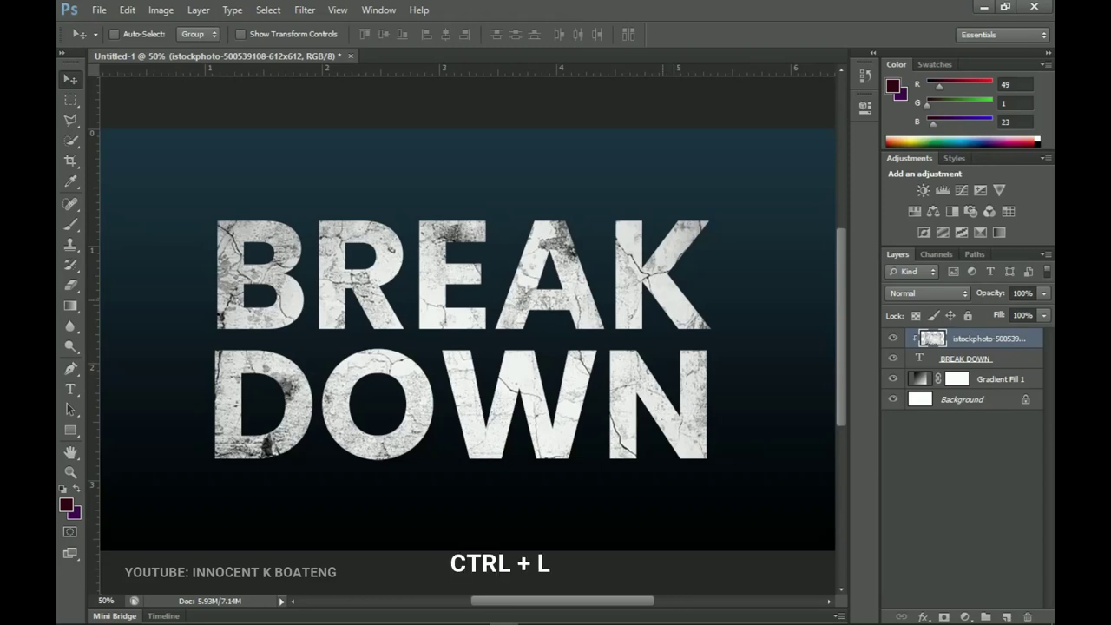
- Darken the cracks in the texture with Levels by raising the black input level to 92
key(ctrl+l)
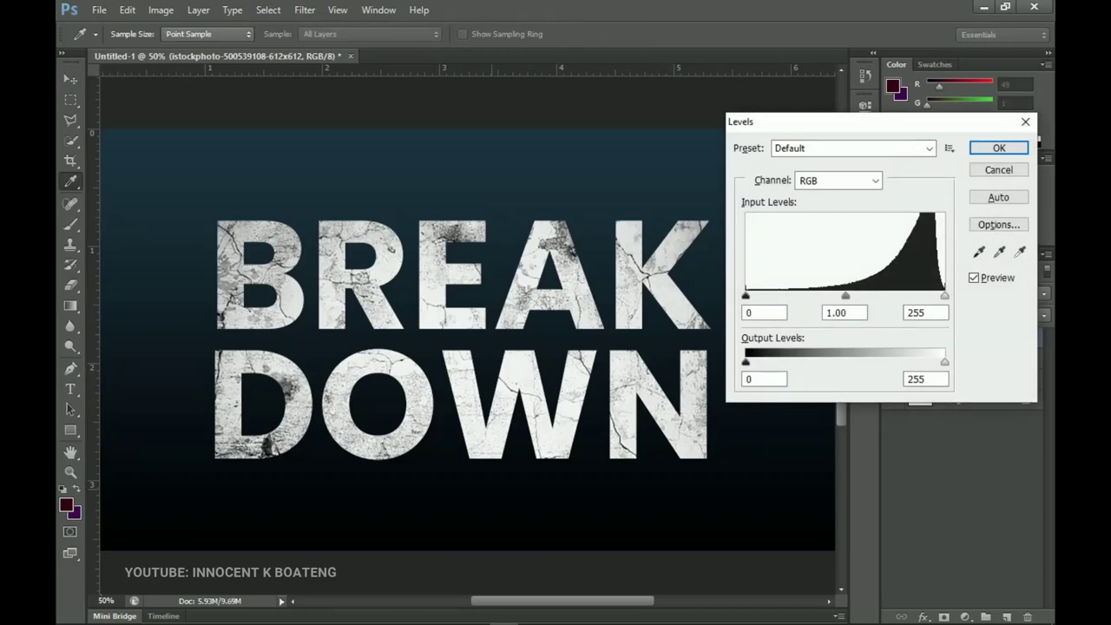
drag(746, 296, 816, 296)
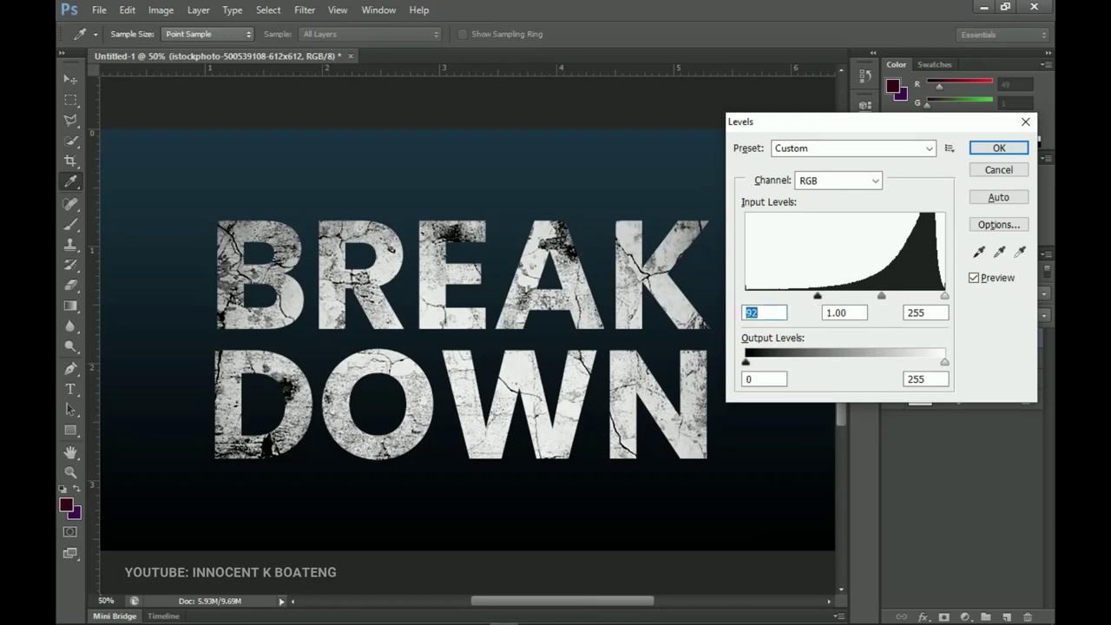
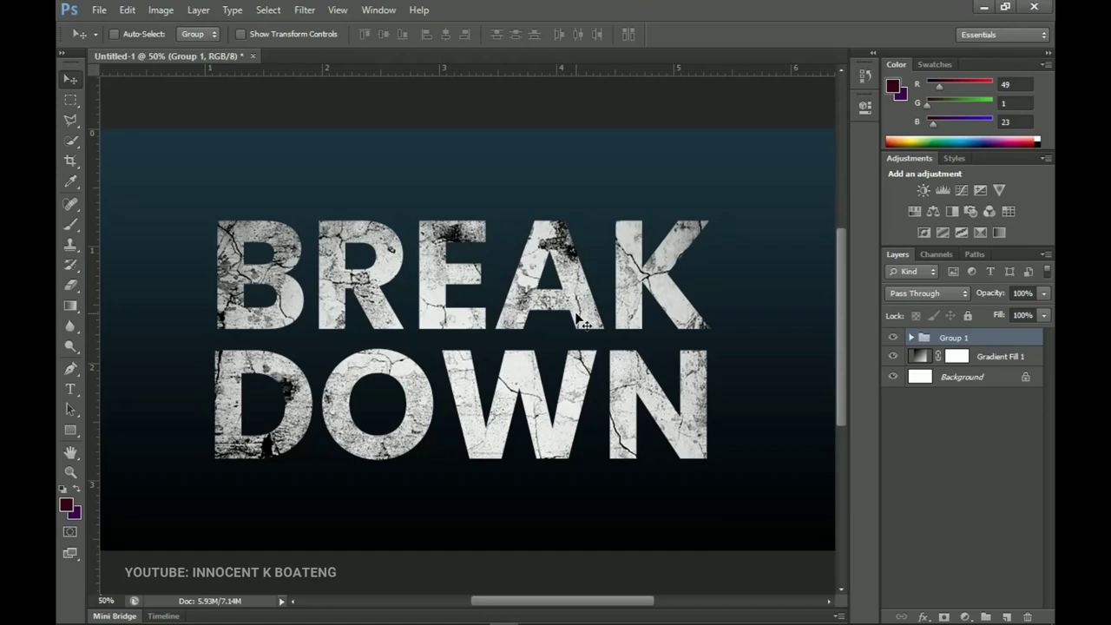
- Duplicate the textured text group, hide the original, and turn the copy into a rasterized layer by way of a smart object
key(ctrl+j)
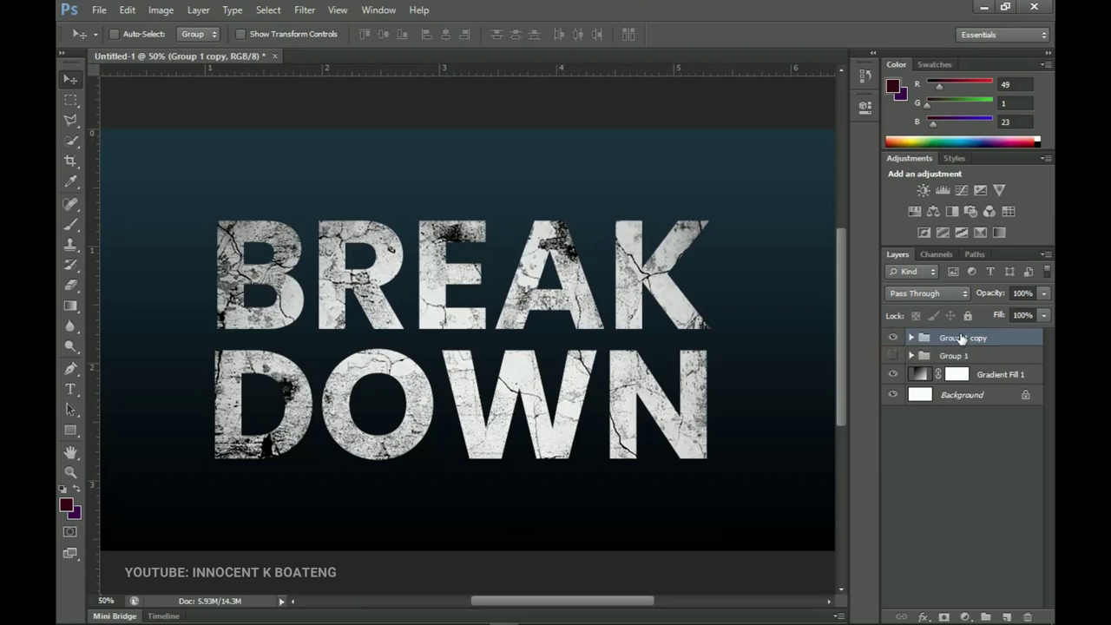
right_click(962, 338)
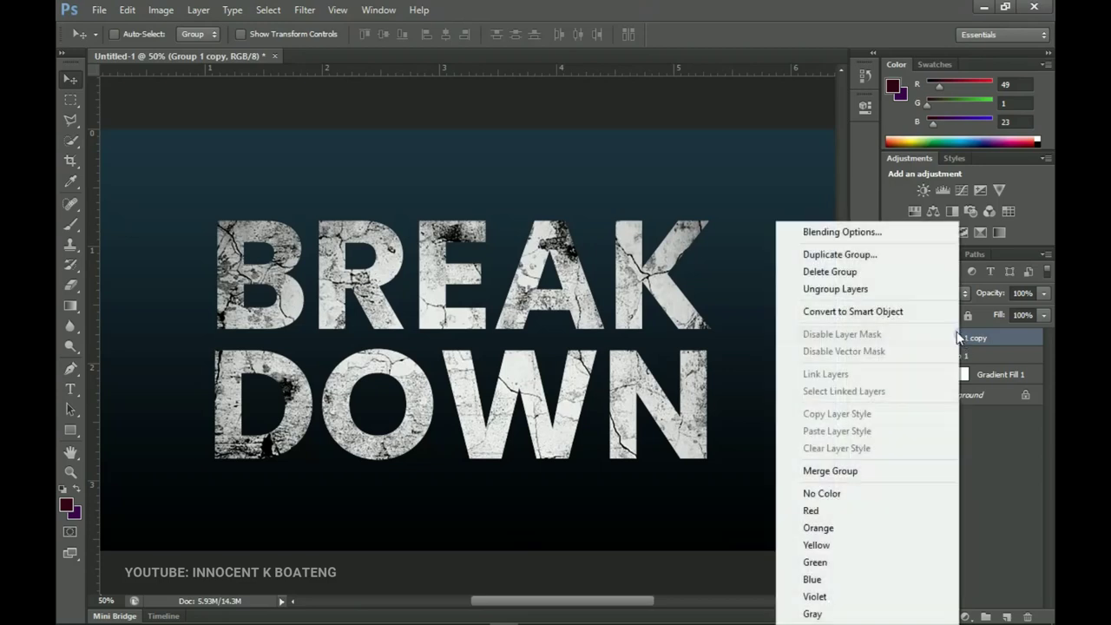
click(860, 314)
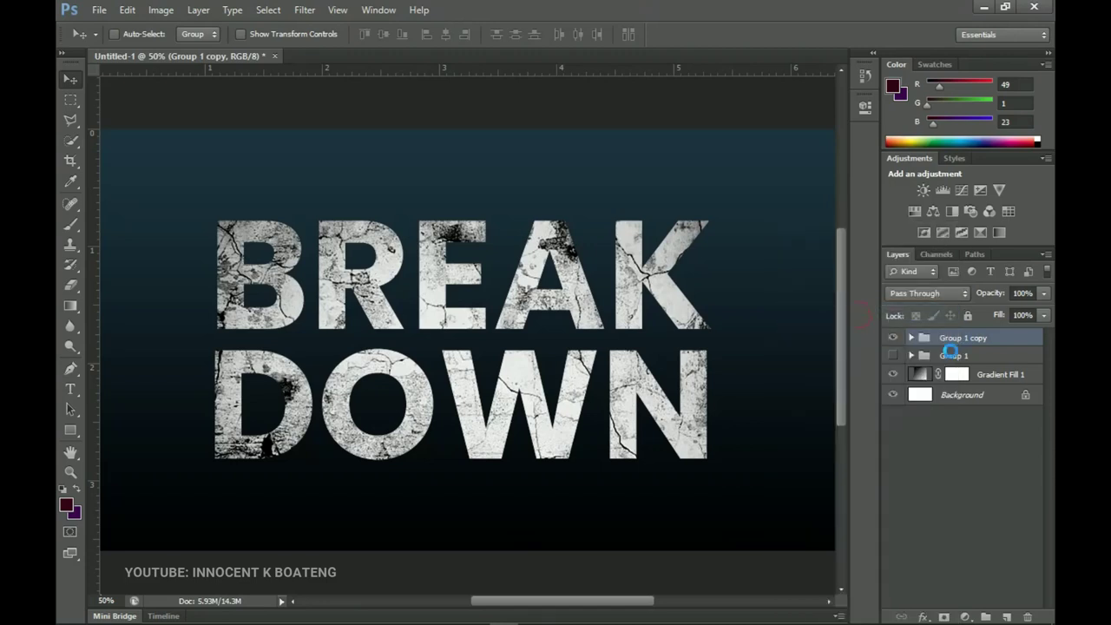
right_click(952, 340)
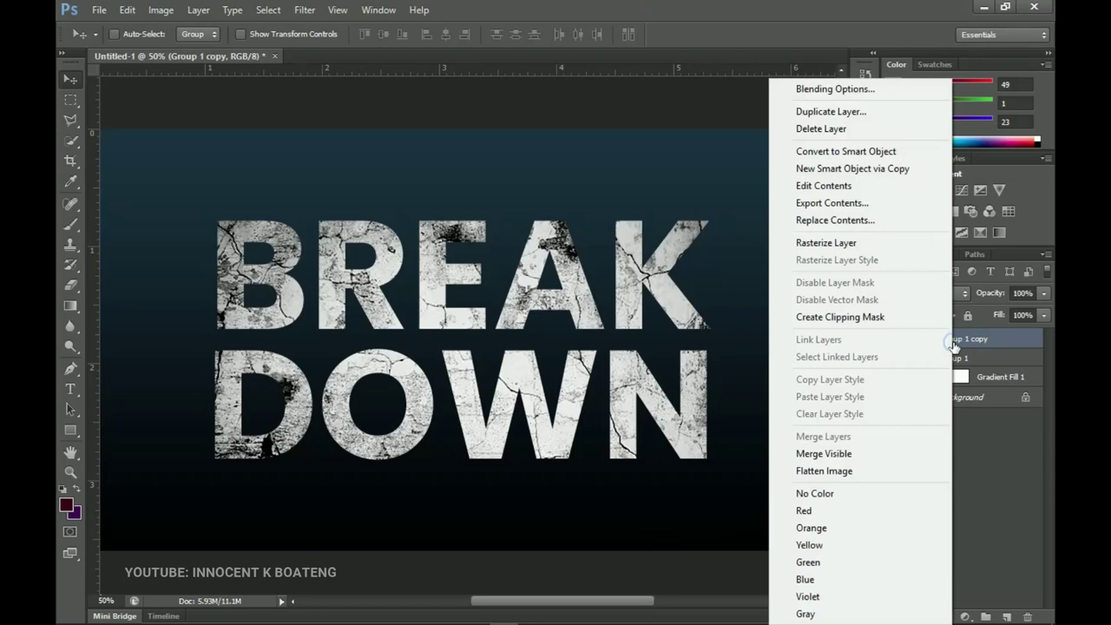
click(838, 246)
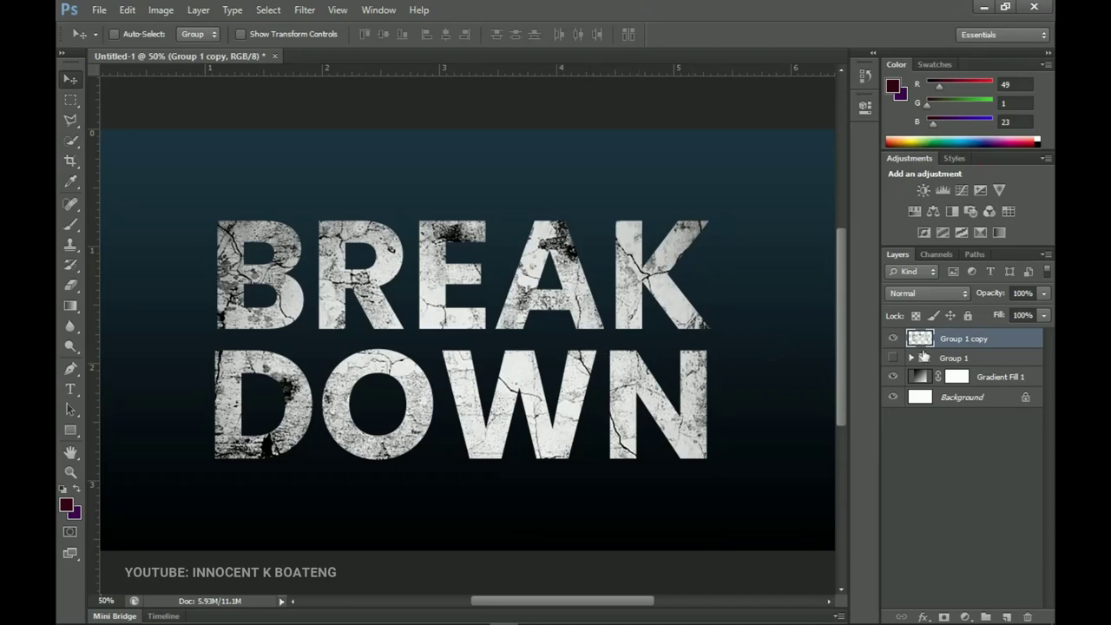
- Outline the upper-left piece of the K along its crack with the Lasso tool and cut it to a new layer
drag(70, 120, 121, 141)
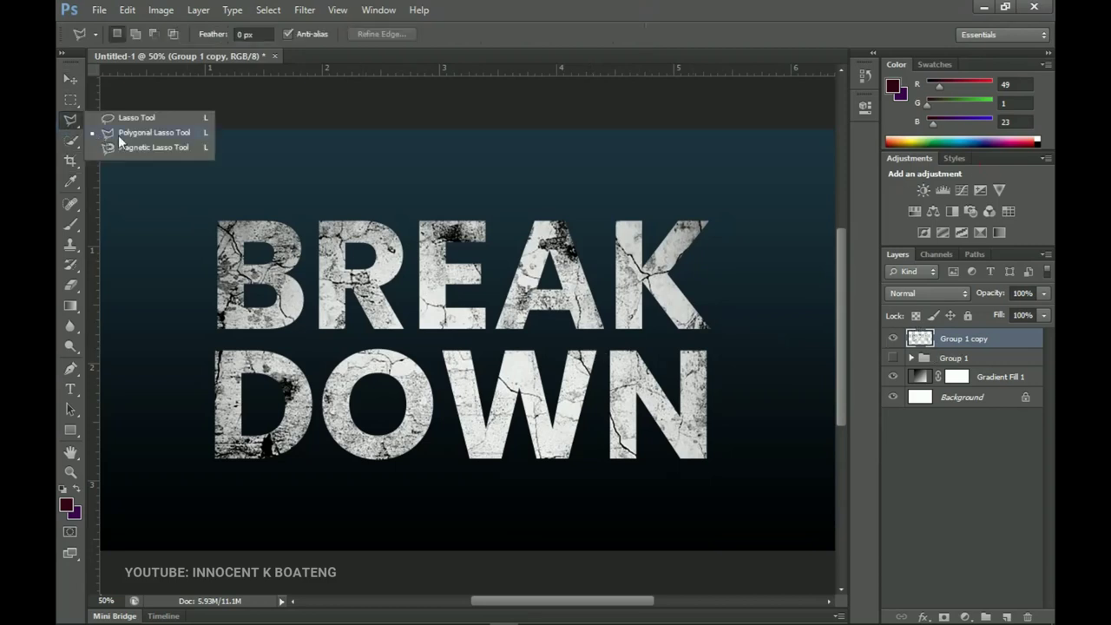
click(143, 120)
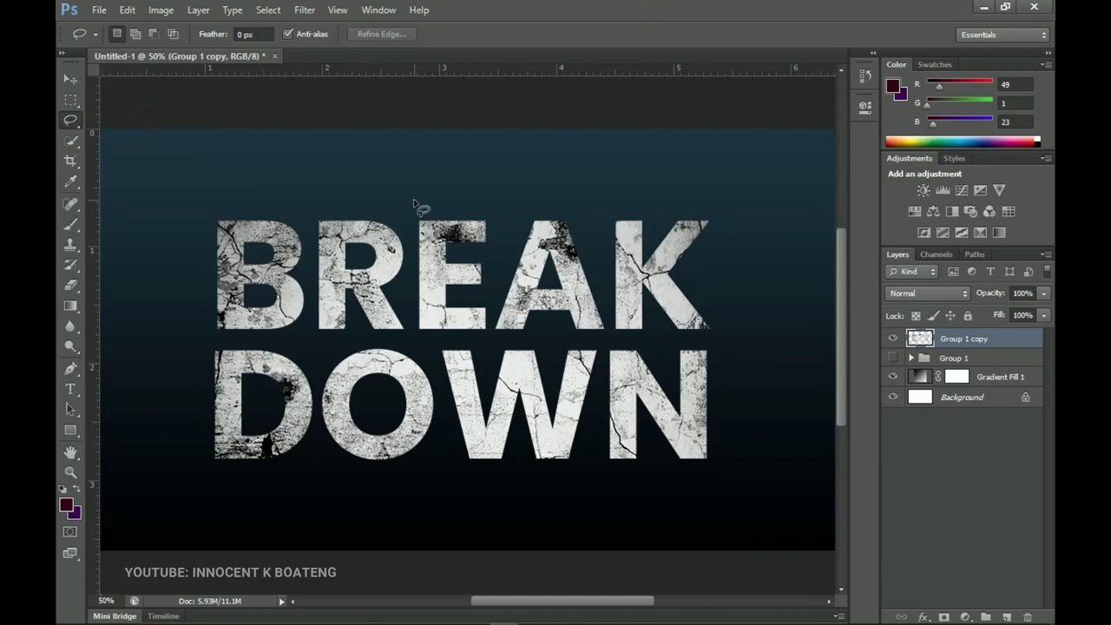
key(z)
key(ctrl+0)
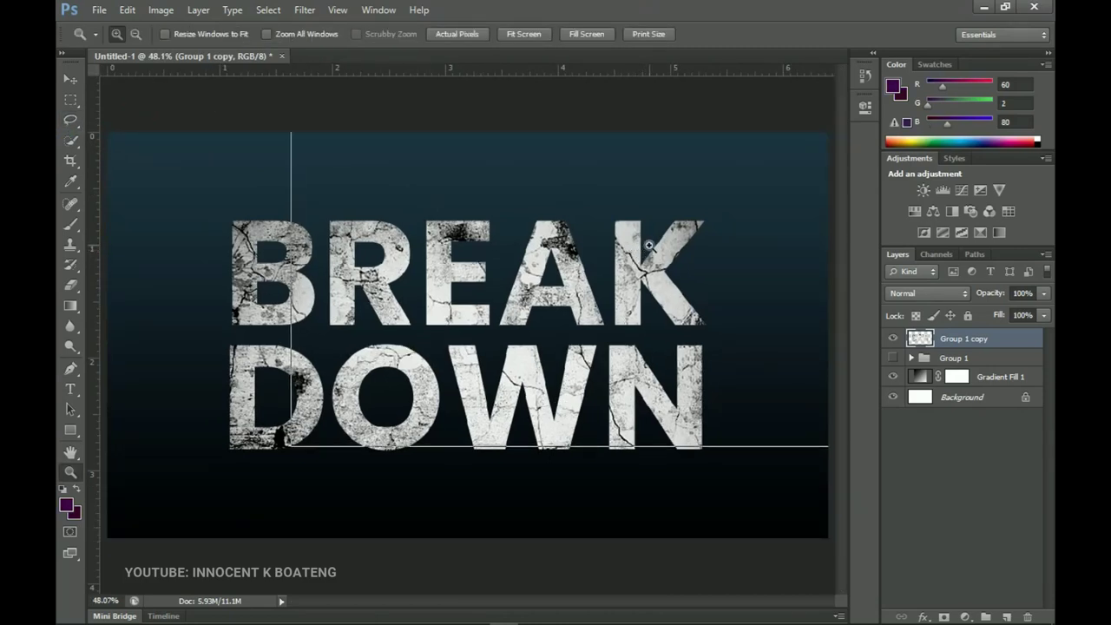
click(640, 250)
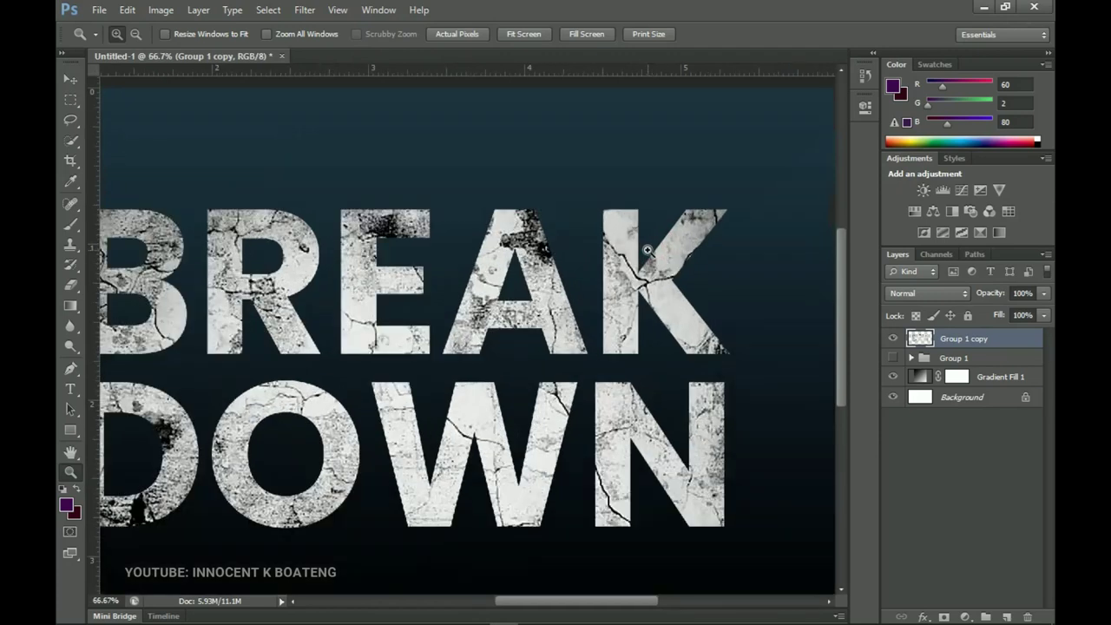
click(646, 250)
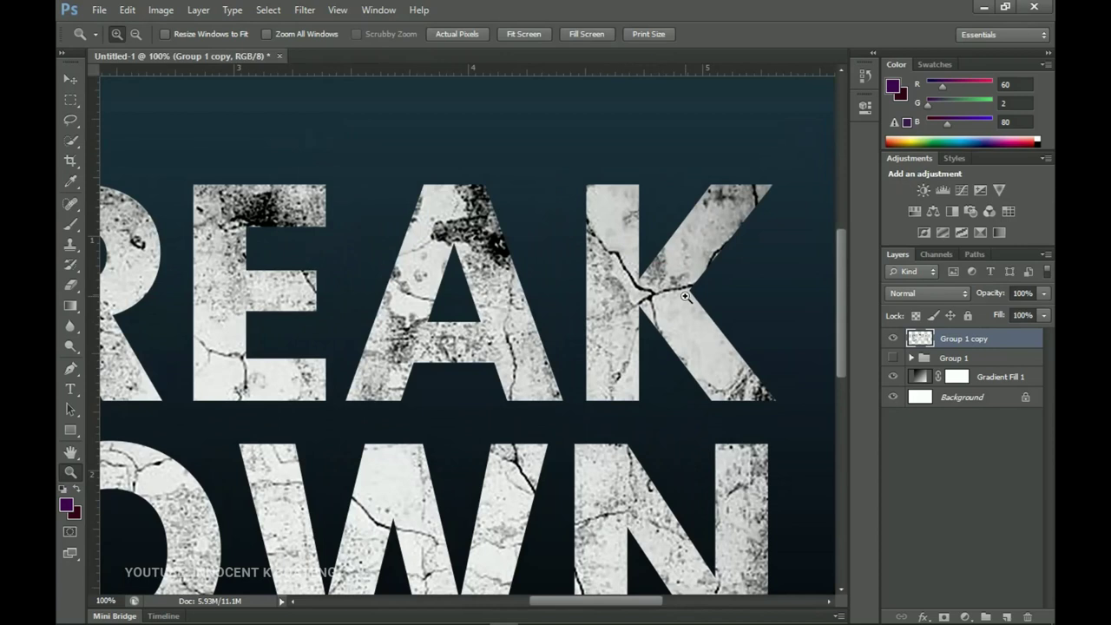
drag(71, 120, 132, 121)
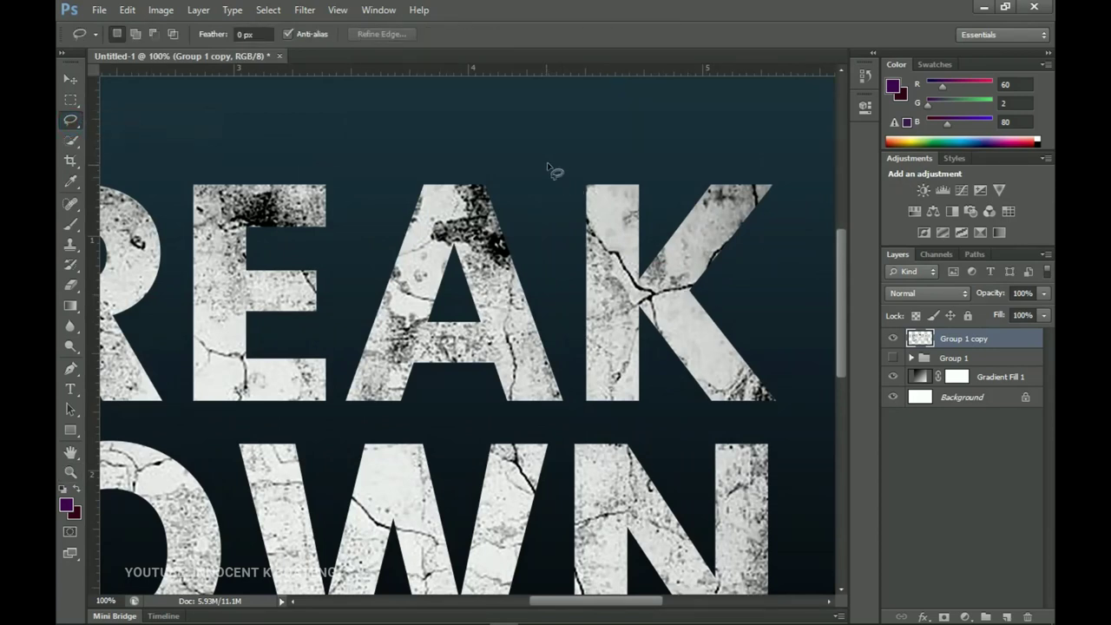
drag(548, 177, 601, 242)
mouse_move(646, 284)
mouse_down()
mouse_move(657, 133)
mouse_move(601, 133)
mouse_move(562, 178)
mouse_up()
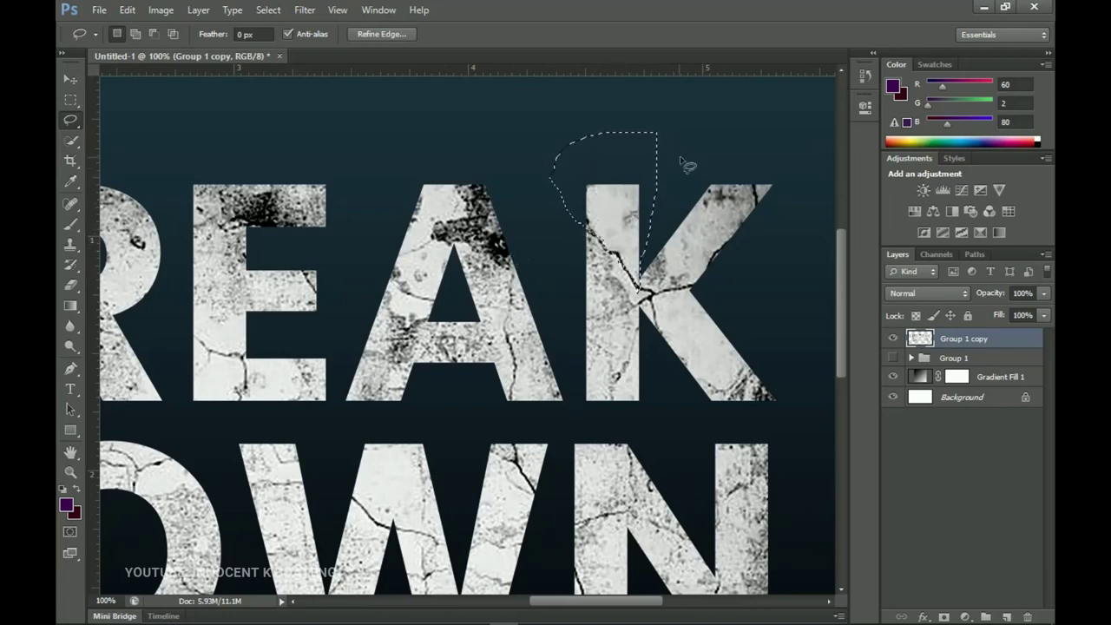
right_click(616, 180)
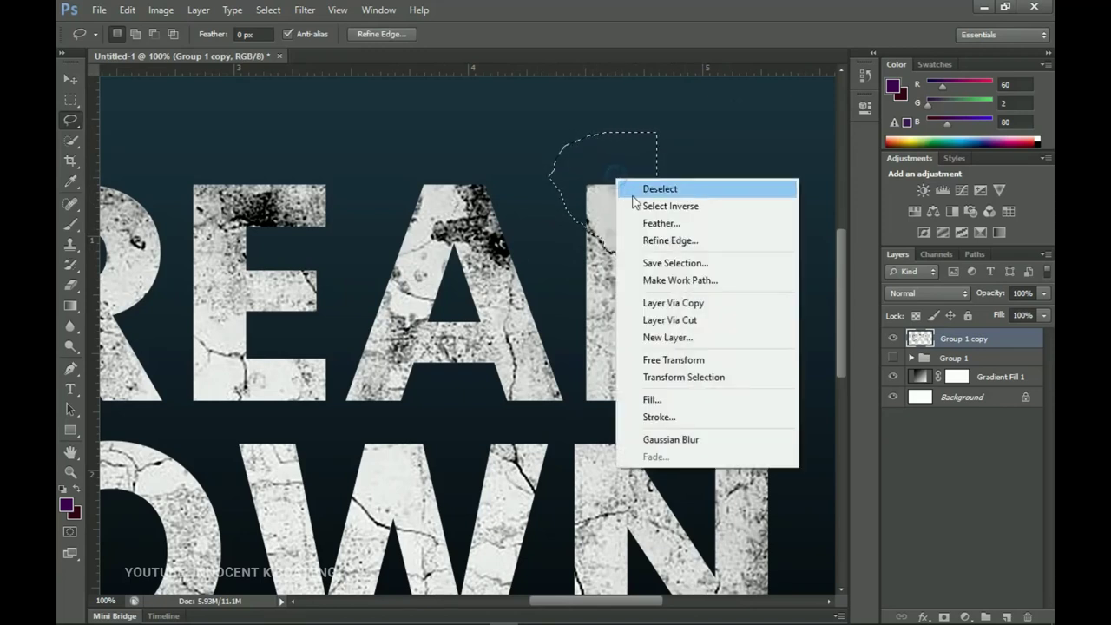
click(686, 322)
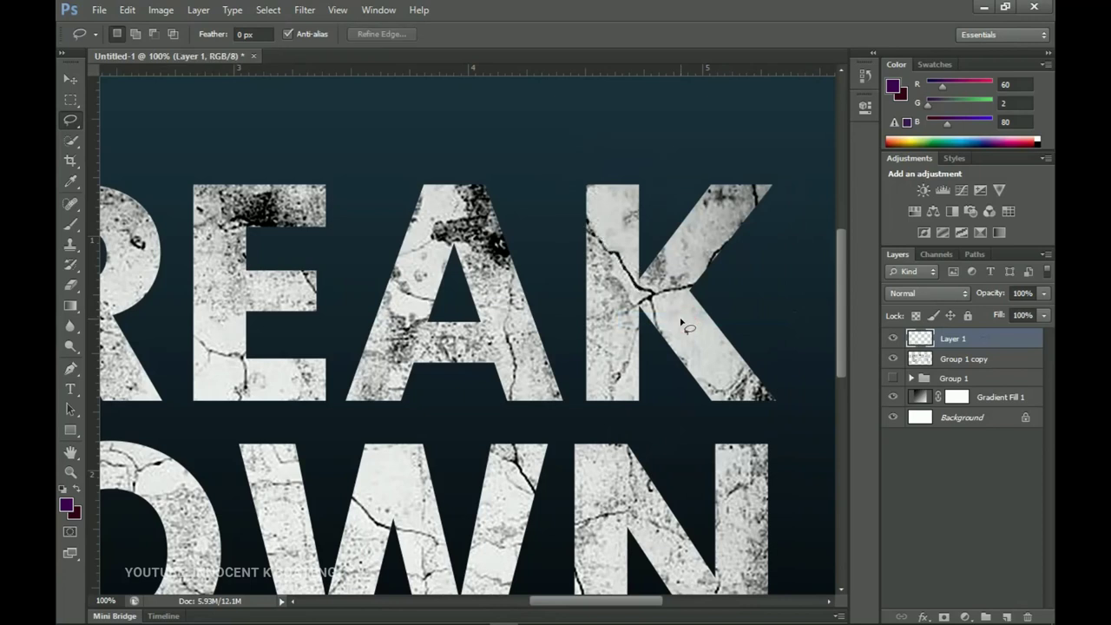
- Move the cut upper-left piece of the K slightly up and to the left to open the crack
key(v)
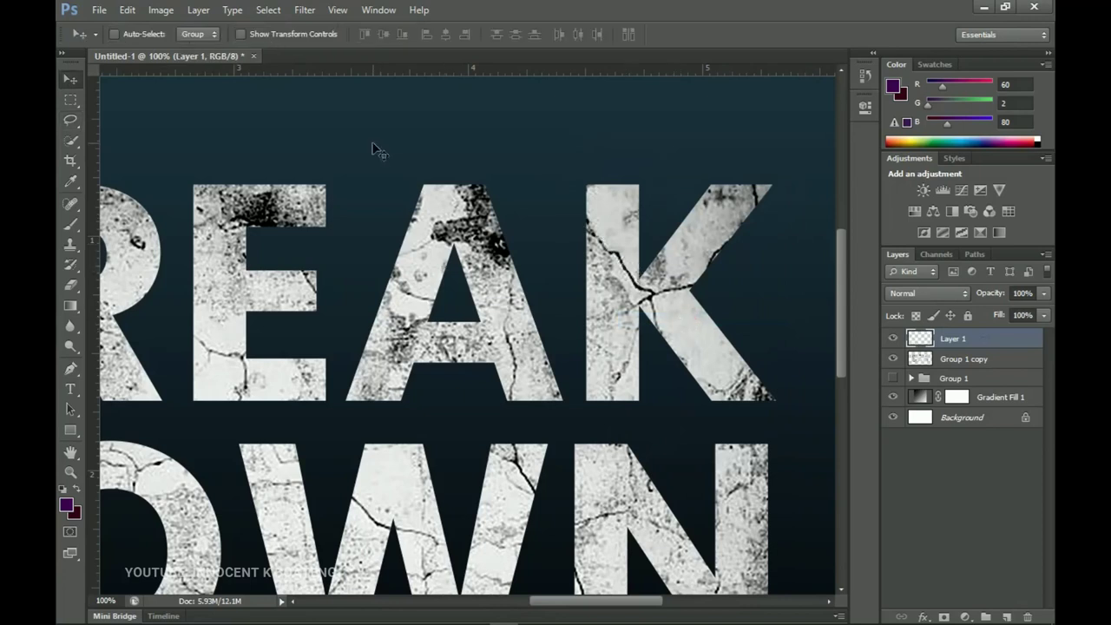
drag(628, 309, 624, 265)
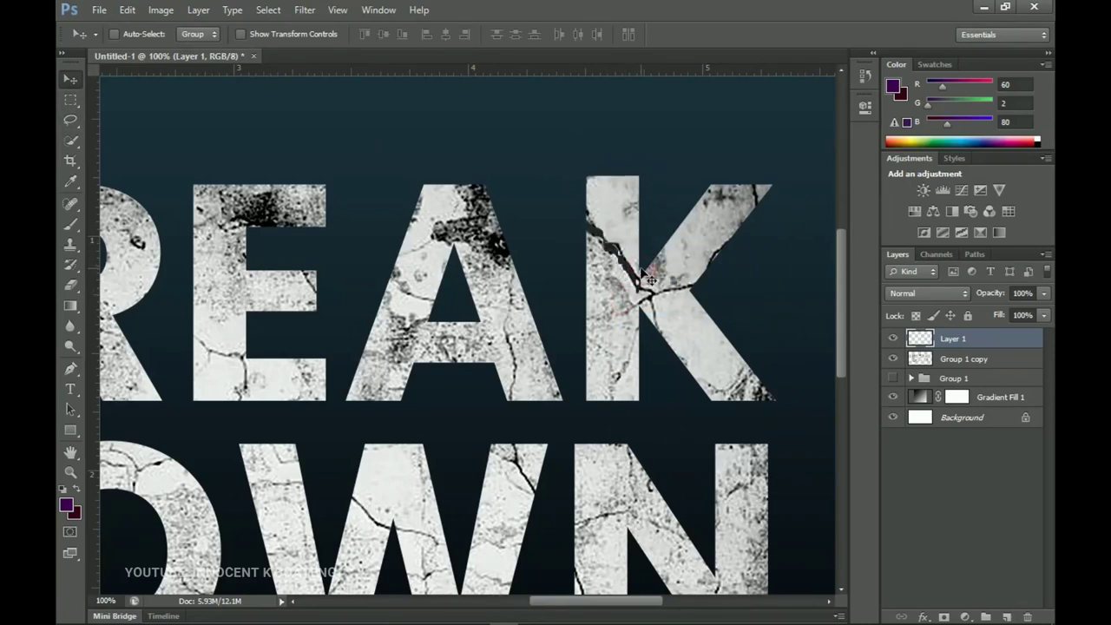
key(Left)
key(Left)
key(Left)
key(Left)
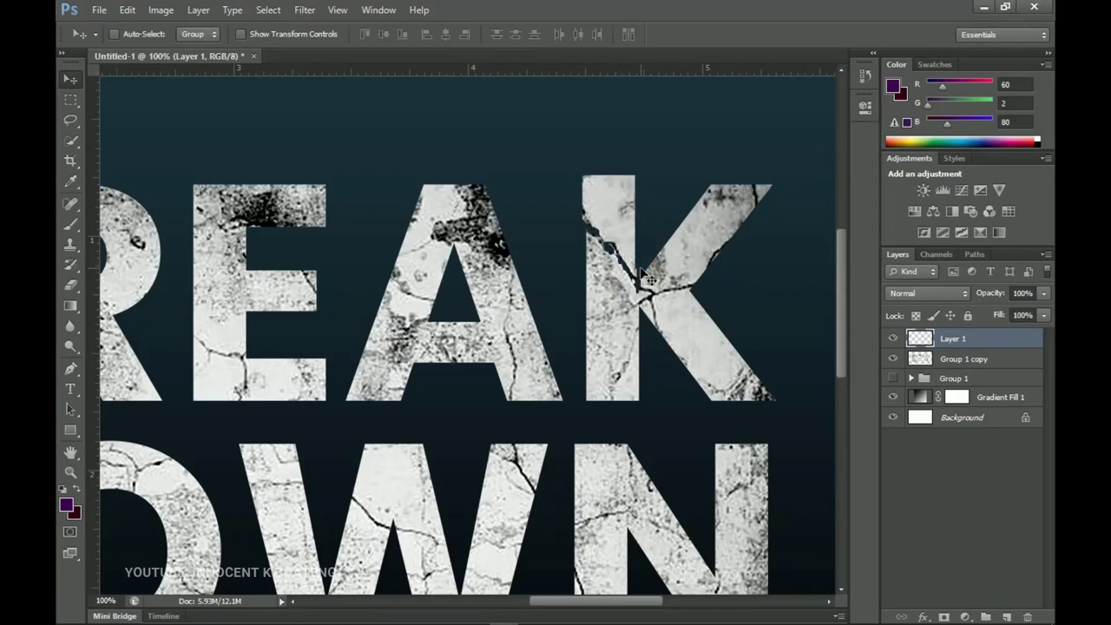
key(Up)
key(Down)
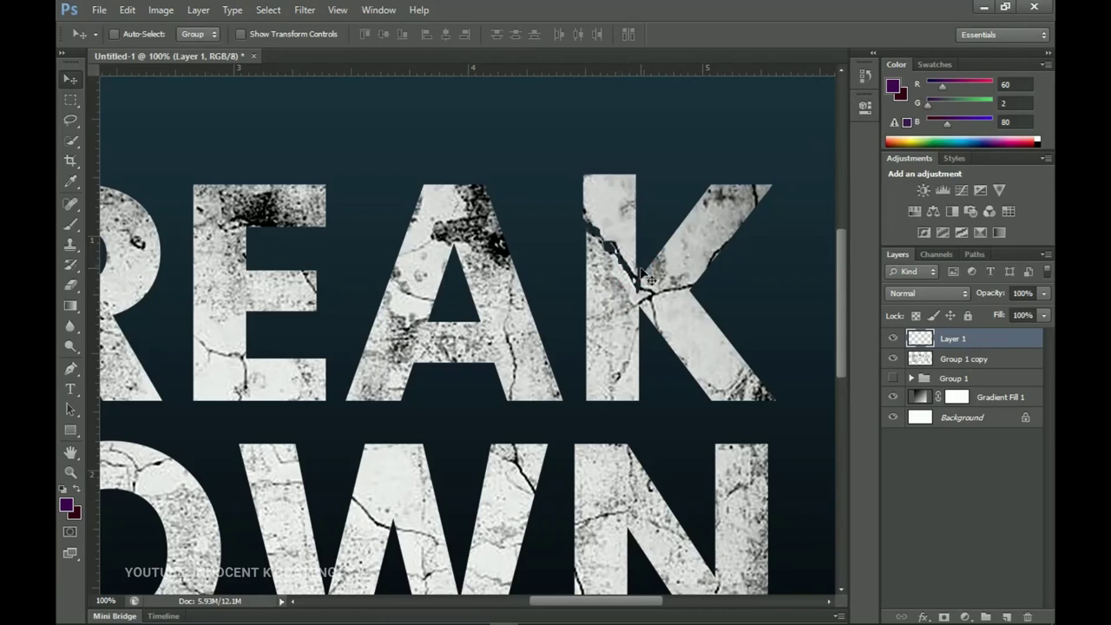
- Rename the rasterized text layer to Main Crack
click(950, 366)
double_click(963, 368)
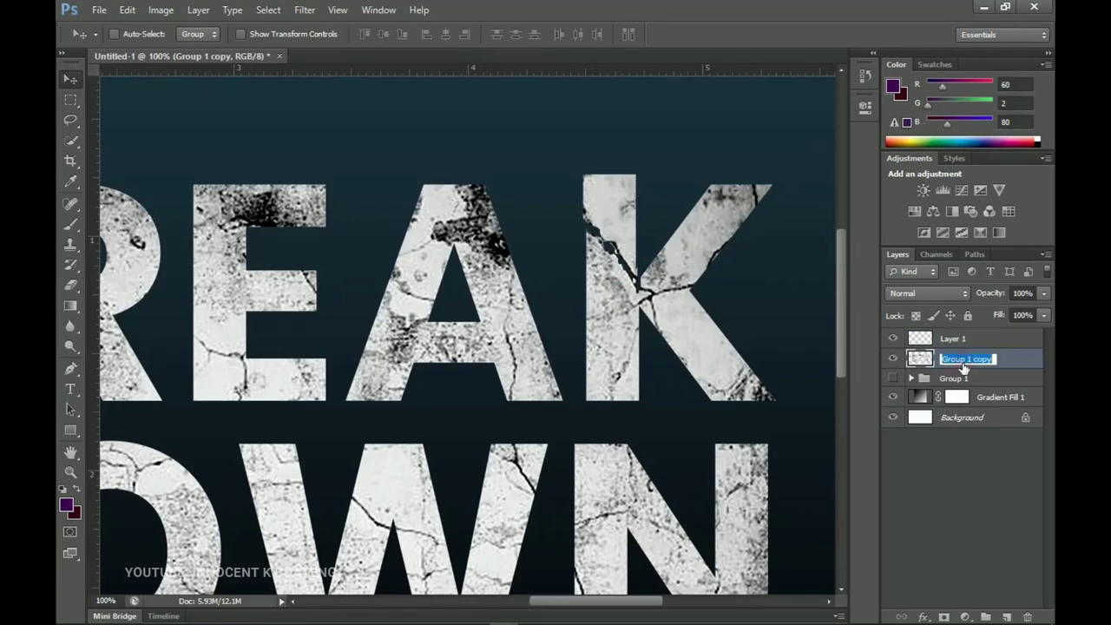
text(Main)
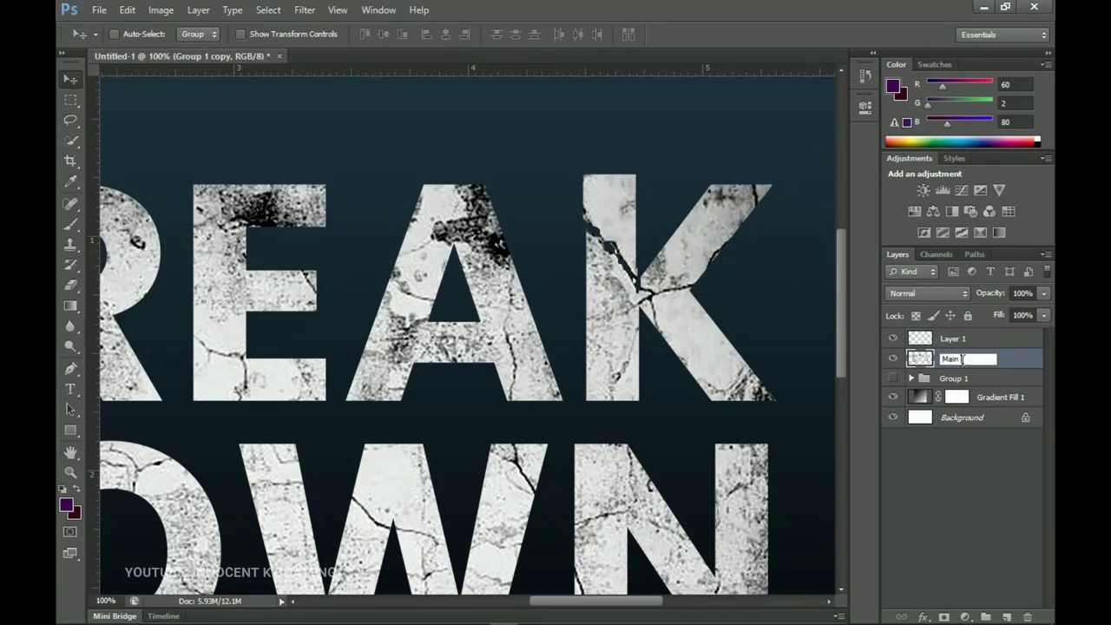
text( Crack)
key(Return)
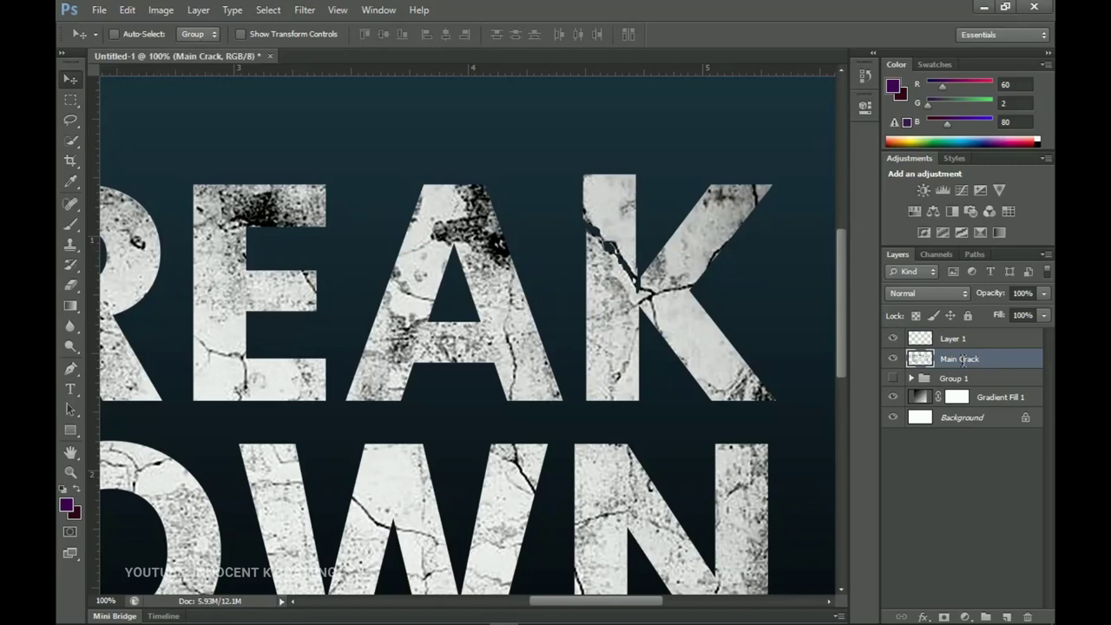
- Outline the lower leg of the K along its crack on the Main Crack layer and cut it to a new layer
click(70, 119)
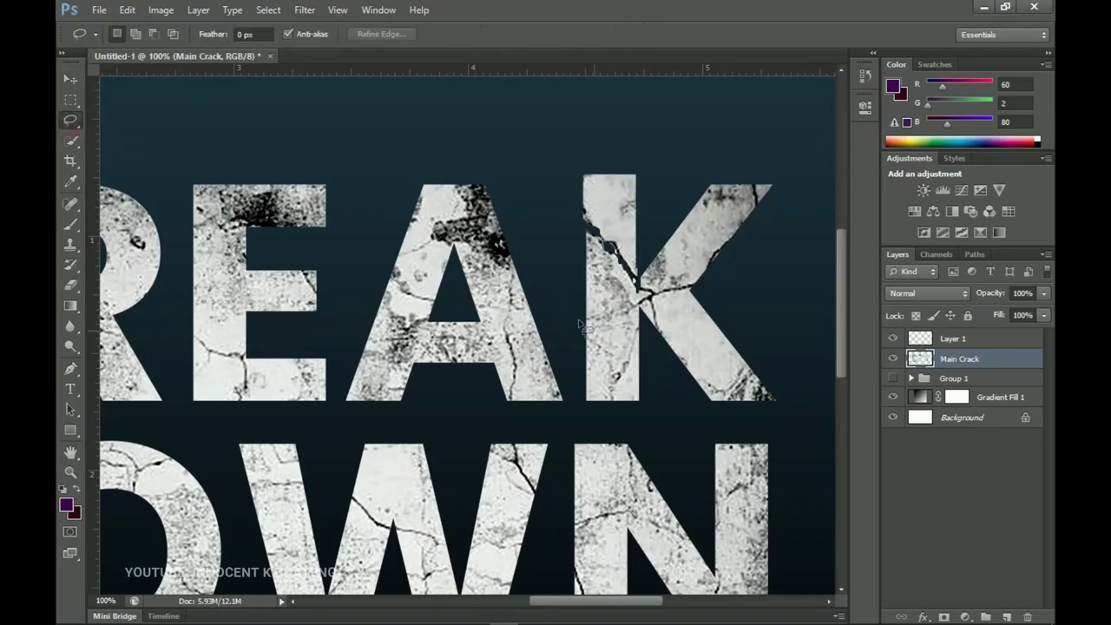
mouse_move(644, 324)
mouse_down()
mouse_move(657, 347)
mouse_move(656, 298)
mouse_move(699, 290)
mouse_move(748, 312)
mouse_move(807, 423)
mouse_move(694, 418)
mouse_move(659, 373)
mouse_move(653, 334)
mouse_up()
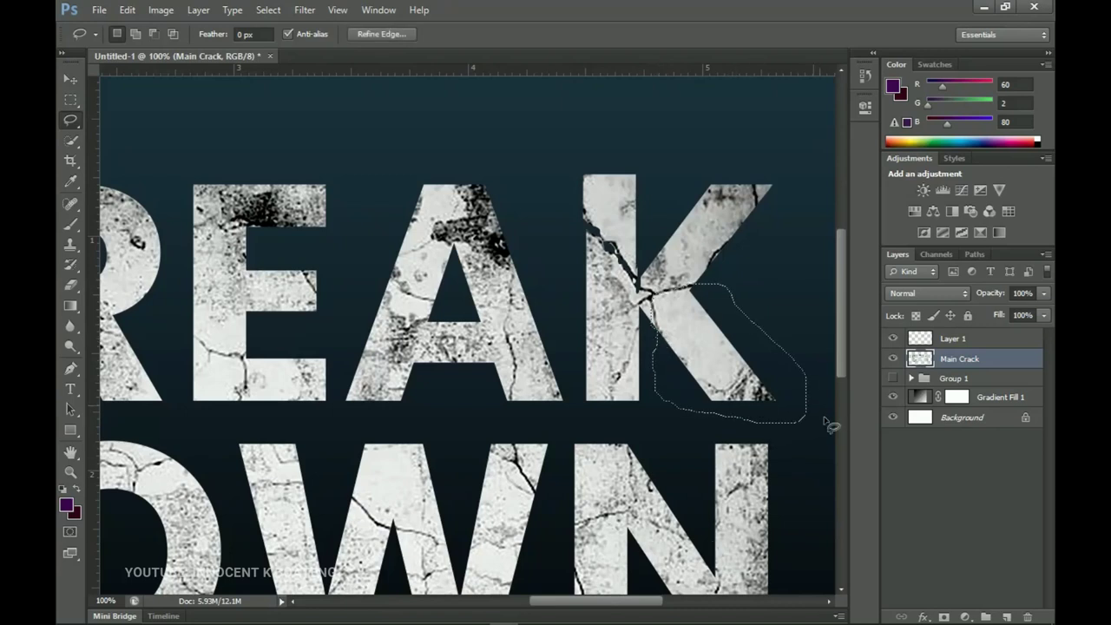
right_click(705, 353)
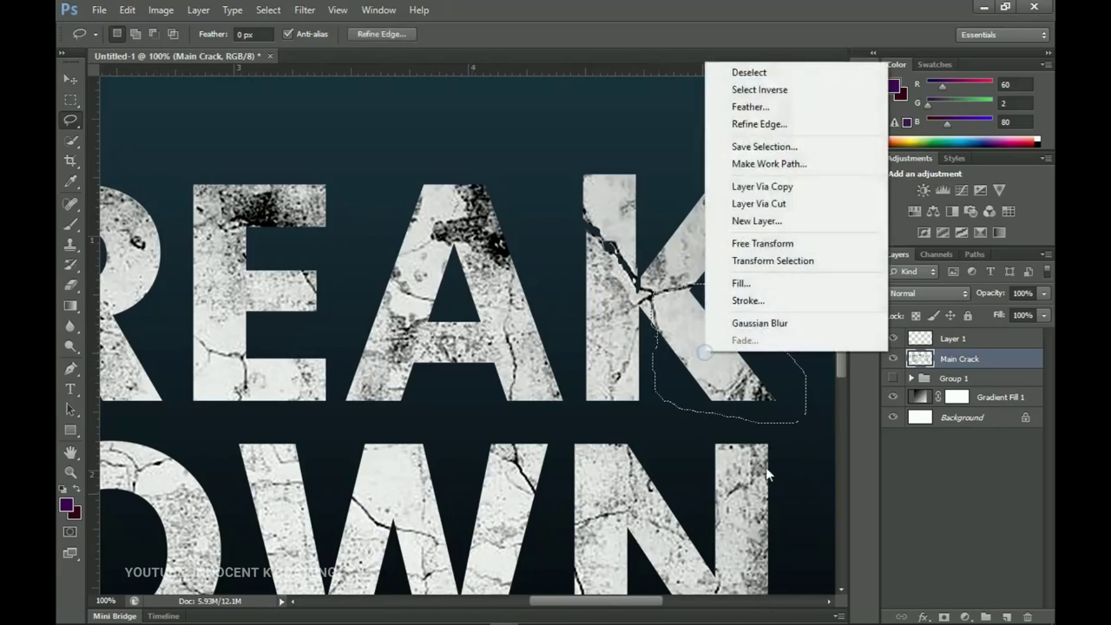
click(753, 204)
- Shift the K's lower leg slightly down and to the right so it separates from the letter
key(v)
drag(704, 330, 714, 337)
key(Left)
key(Up)
key(Left)
key(Up)
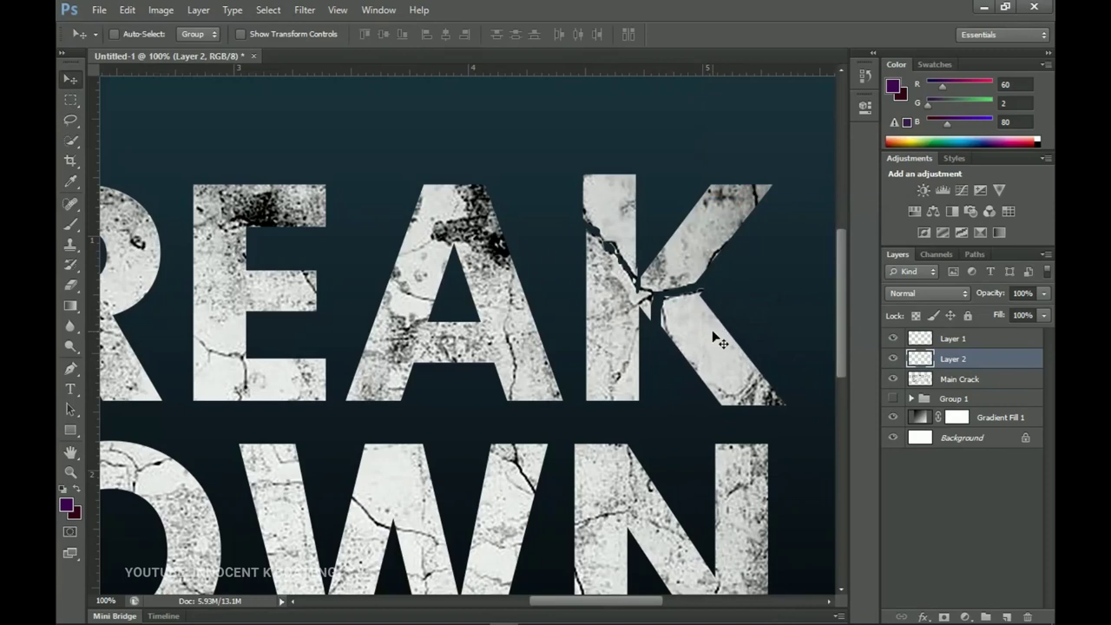
key(Down)
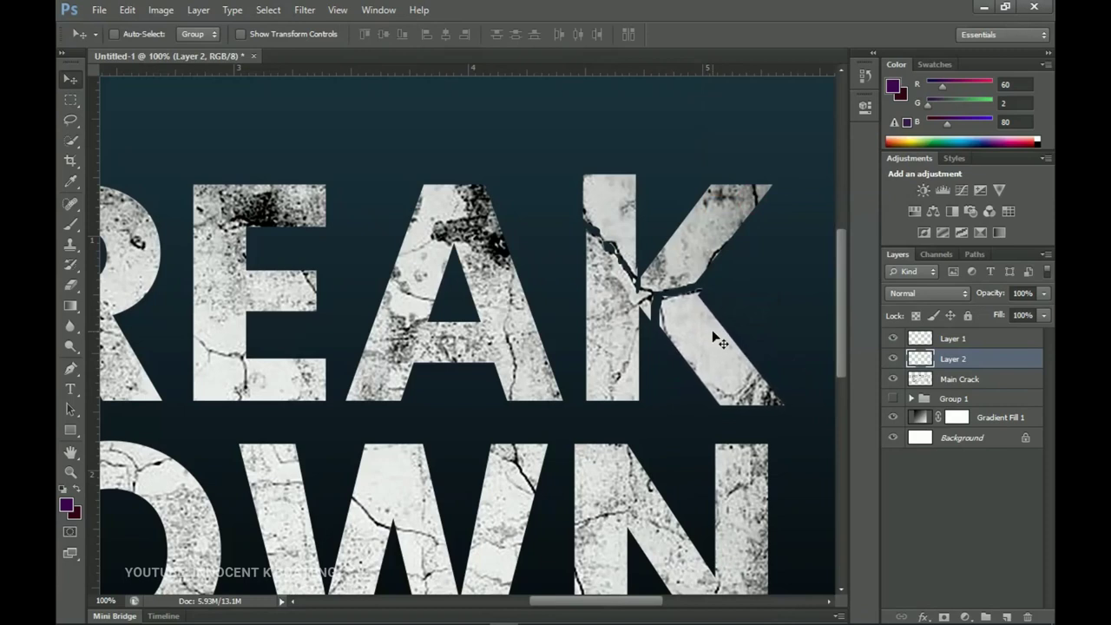
- Cut the upper-right tip of the W from Main Crack to its own layer along the crack and shift it slightly upward
click(953, 382)
drag(367, 409, 396, 194)
drag(426, 248, 408, 311)
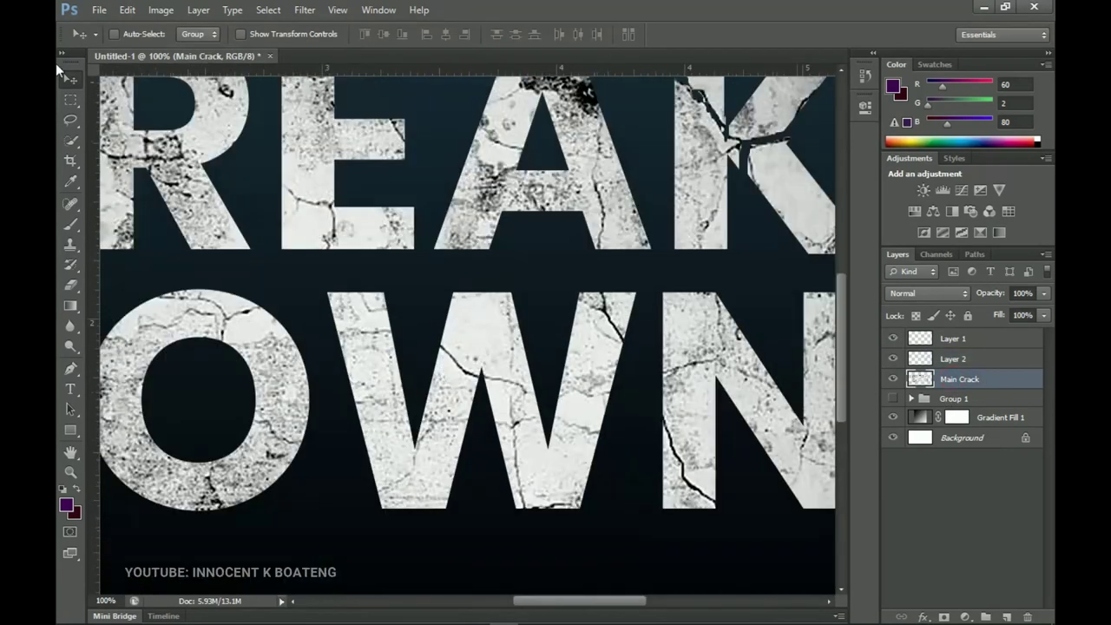
click(71, 120)
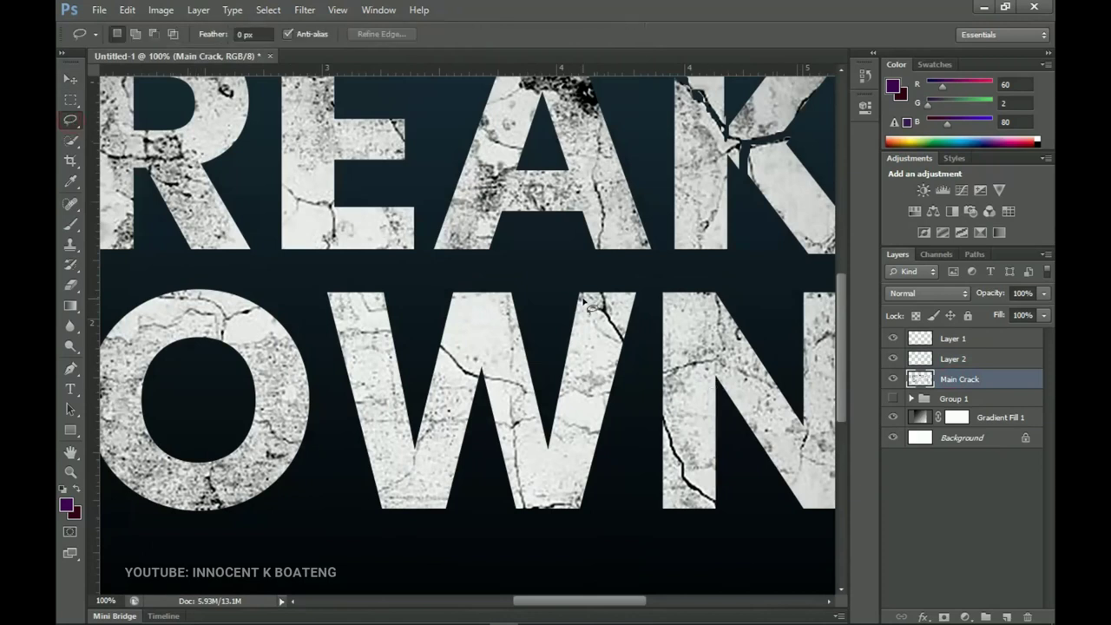
mouse_move(598, 283)
mouse_down()
mouse_move(621, 345)
mouse_move(636, 339)
mouse_move(637, 298)
mouse_move(618, 283)
mouse_up()
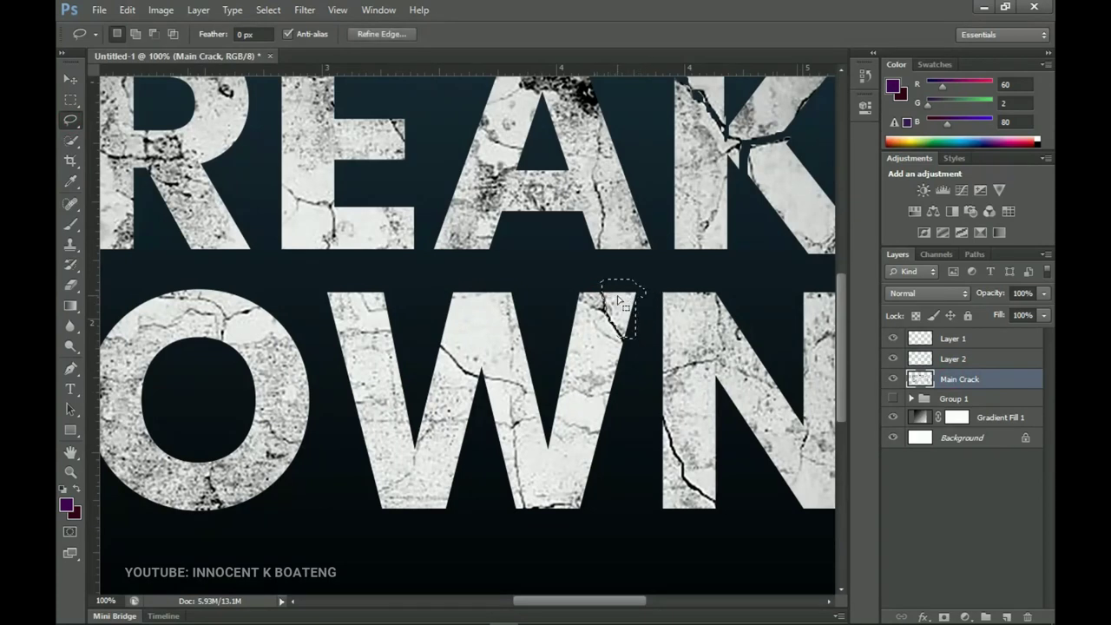
right_click(617, 297)
click(671, 437)
key(v)
drag(639, 335, 634, 328)
- Cut the lower-left corner of the N along its crack to a new layer and move it about 0.010 in left and down
key(alt+bracketleft)
scroll(657, 439, down, 2)
scroll(657, 439, right, 3)
click(70, 119)
drag(534, 339, 564, 464)
key(ctrl+shift+j)
key(v)
drag(564, 390, 583, 343)
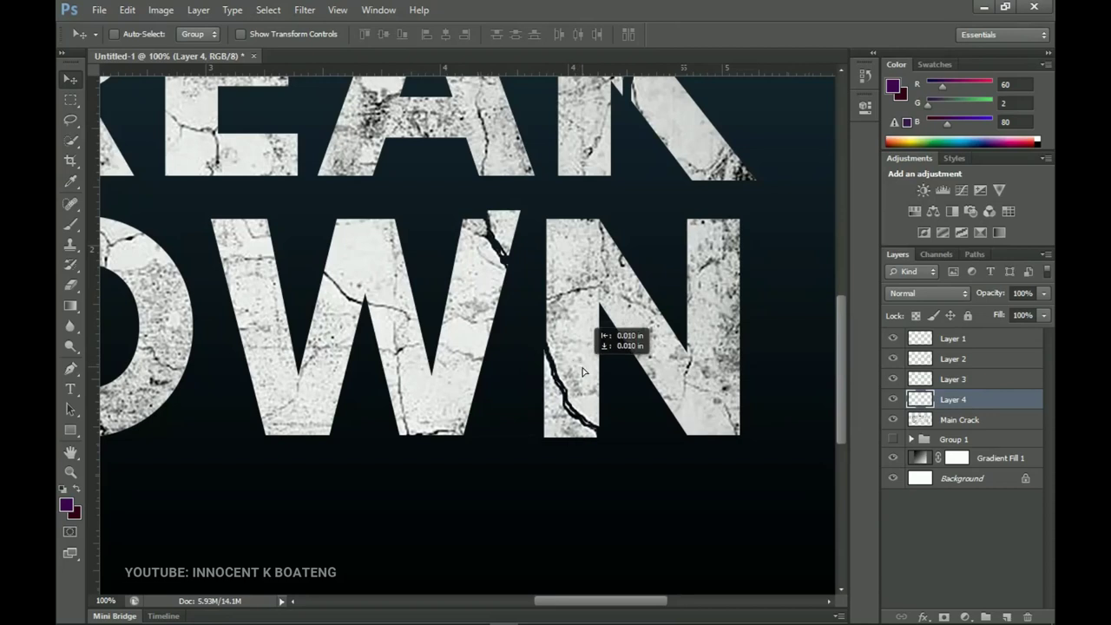
- Cut the top section of the N's right stem to its own layer and offset it up and to the left
scroll(584, 343, right, 3)
right_click(642, 300)
click(659, 361)
- Cut the left half of the W along its central crack to a new layer and shift it slightly outward
scroll(463, 365, left, 5)
key(l)
mouse_move(599, 264)
mouse_down()
mouse_move(640, 396)
mouse_move(638, 343)
mouse_up()
right_click(588, 342)
right_click(578, 323)
click(650, 463)
key(v)
drag(607, 382, 606, 349)
- Cut a rectangular middle section of the D's left stem to its own layer and shift it inward
scroll(521, 347, left, 5)
key(alt+bracketleft)
key(m)
drag(247, 276, 327, 399)
key(ctrl+shift+j)
key(ctrl+t)
key(v)
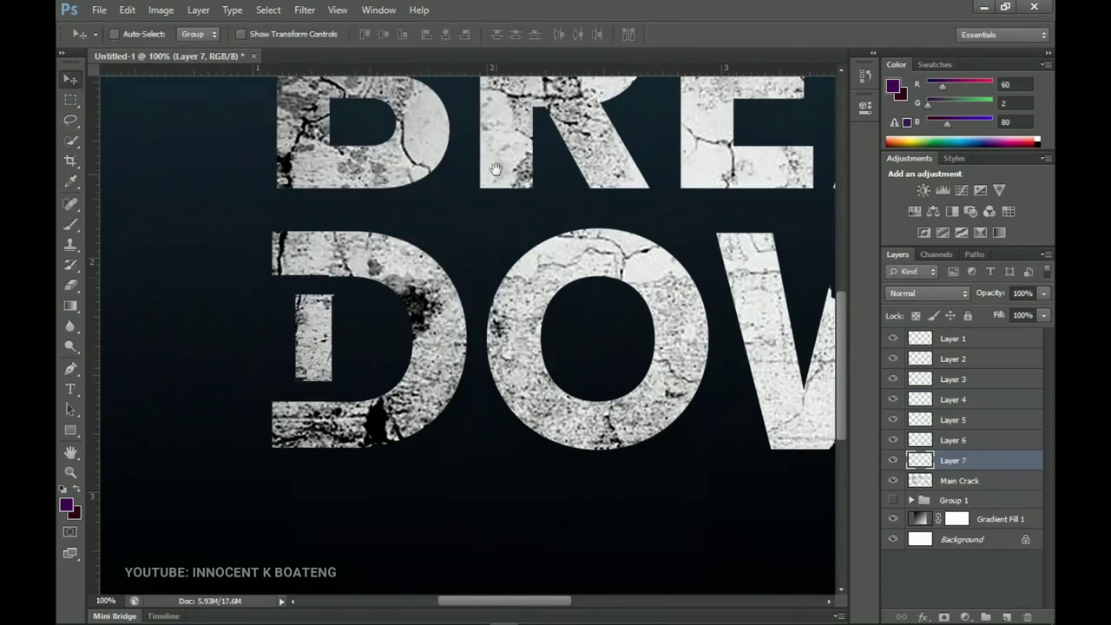
- Cut the B's lower bowl and its cracked left part to separate layers, shifting the pieces to open the cracks
scroll(465, 347, up, 5)
key(ctrl+j)
key(alt+bracketleft)
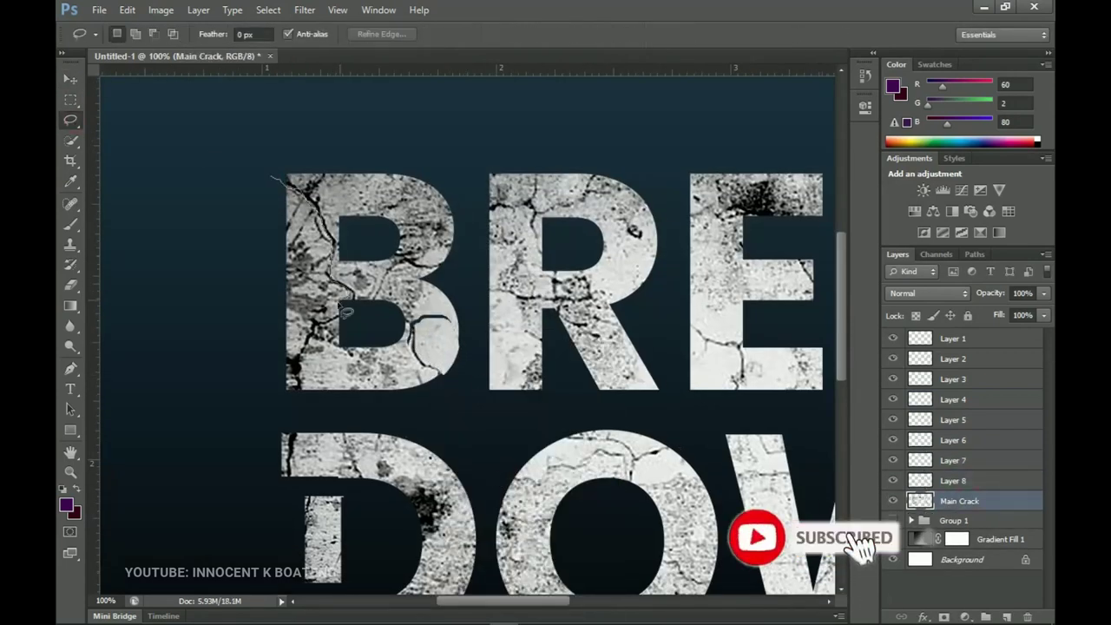
key(ctrl+shift+j)
key(alt+bracketleft)
- Cut the R's diagonal leg from Main Crack along the crack to its own layer and shift it slightly away
key(l)
scroll(328, 310, right, 5)
scroll(328, 309, up, 3)
drag(332, 314, 365, 287)
key(ctrl+shift+j)
key(v)
scroll(434, 347, down, 3)
- Cut the E's lower-left corner and middle-arm tip along their cracks to separate layers and offset the pieces
key(l)
key(ctrl+shift+j)
key(Return)
key(ctrl+j)
key(alt+bracketleft)
key(l)
mouse_move(521, 329)
mouse_down()
mouse_move(471, 256)
mouse_move(529, 326)
mouse_up()
key(ctrl+shift+j)
key(alt+bracketleft)
key(ctrl+shift+j)
key(v)
scroll(533, 389, right, 5)
scroll(533, 389, up, 1)
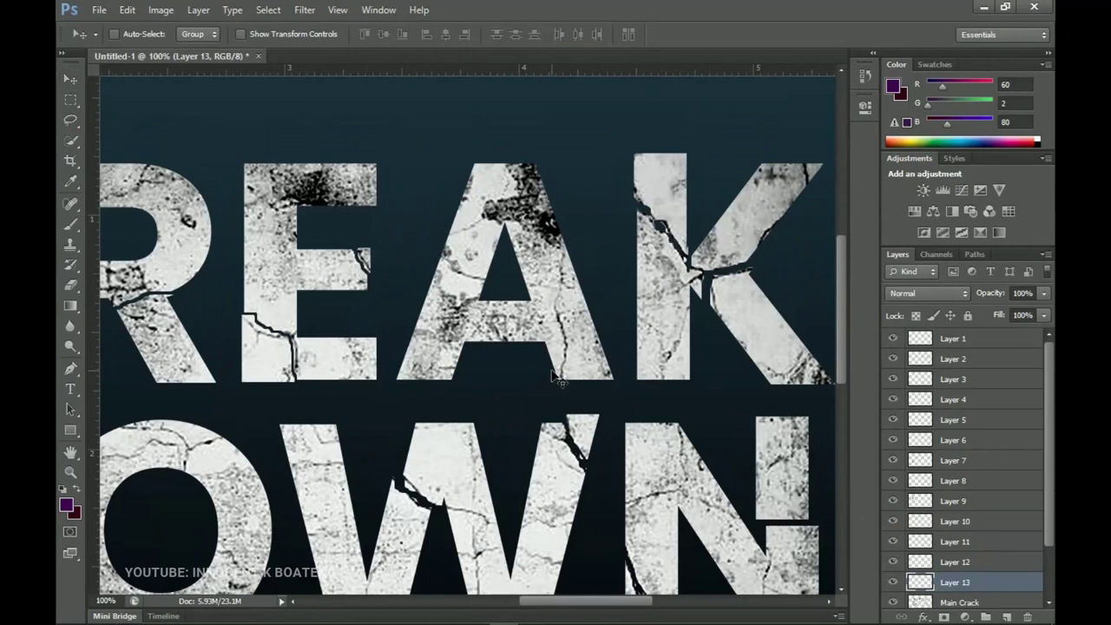
- Examine the whole BREAK DOWN text with its separated letter pieces and their layers
key(z)
right_click(553, 376)
click(602, 386)
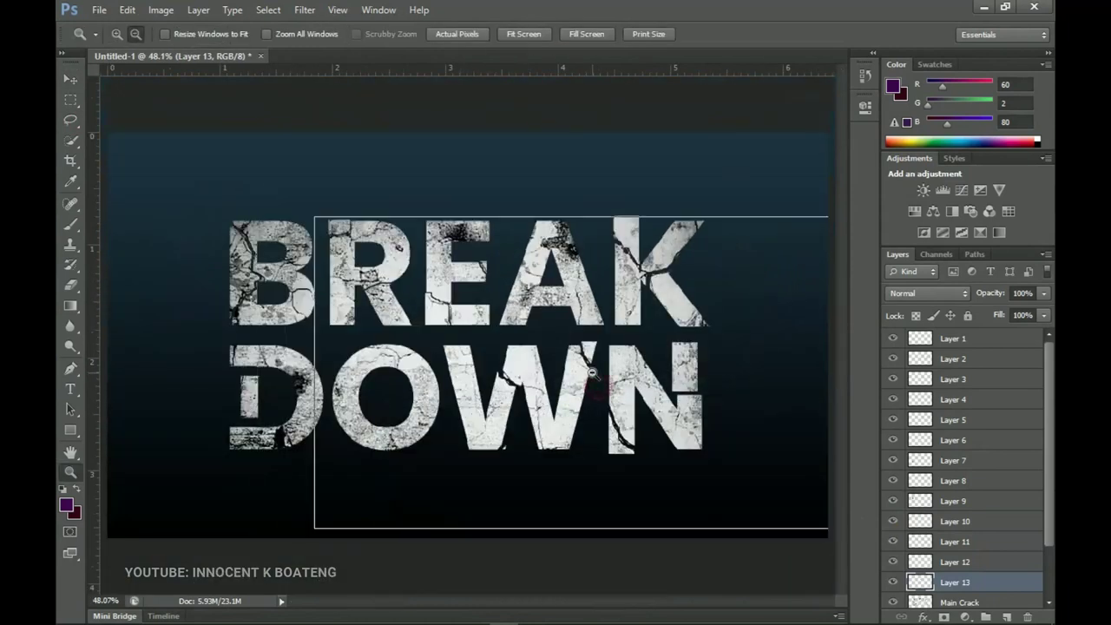
alt+click(582, 371)
scroll(976, 512, down, 2)
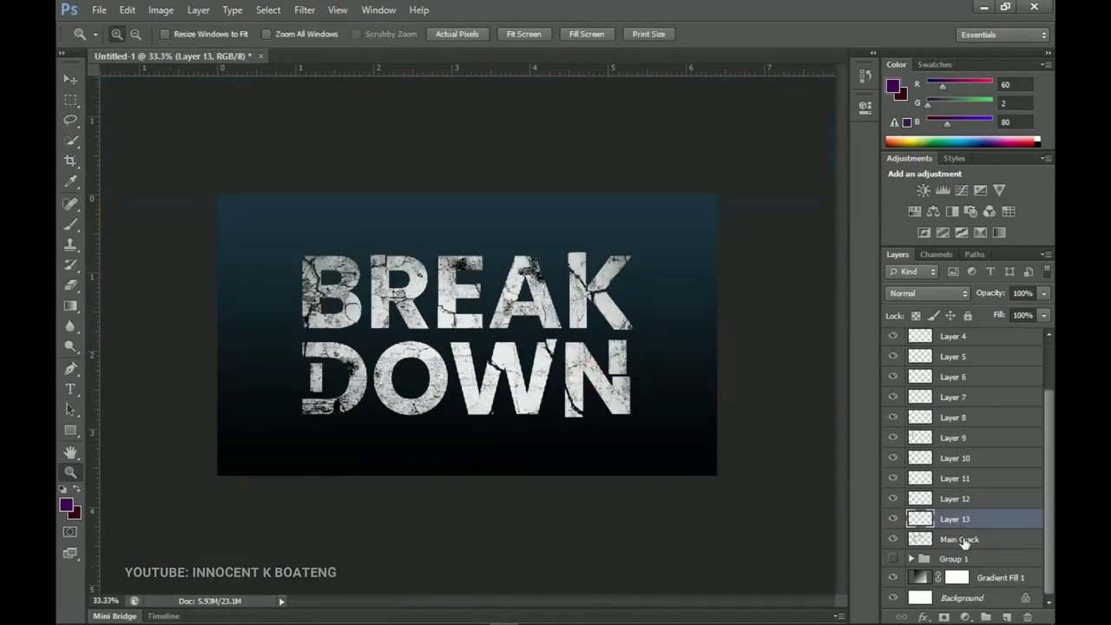
- Group Main Crack and Layers 1 through 13 together, checking the group by toggling its visibility
click(965, 539)
scroll(968, 530, up, 2)
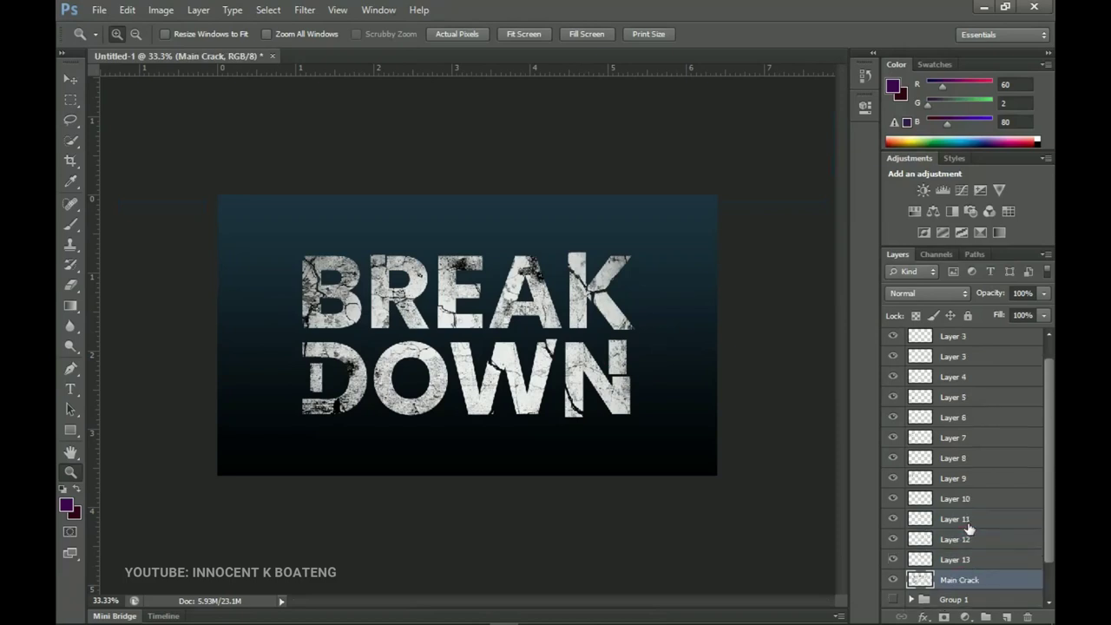
scroll(968, 526, down, 2)
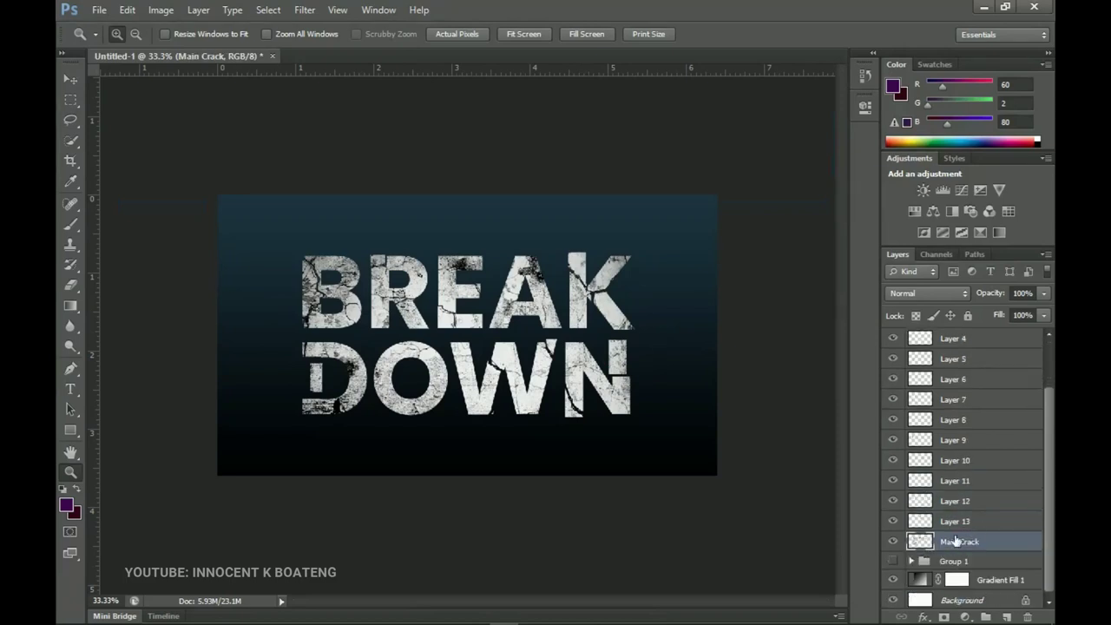
scroll(949, 461, up, 2)
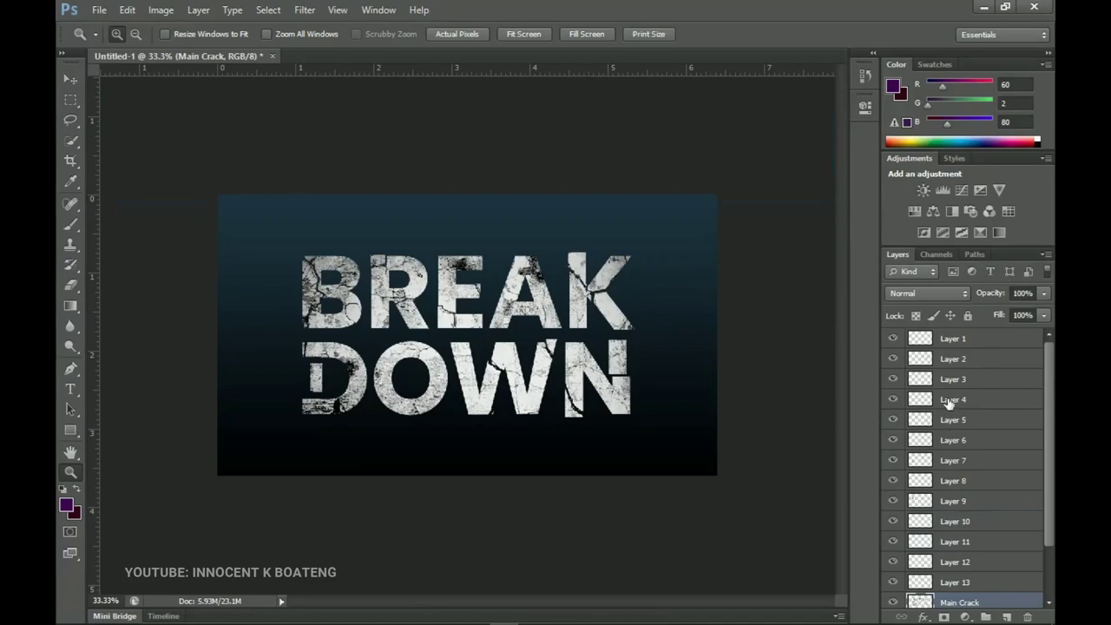
shift+click(951, 340)
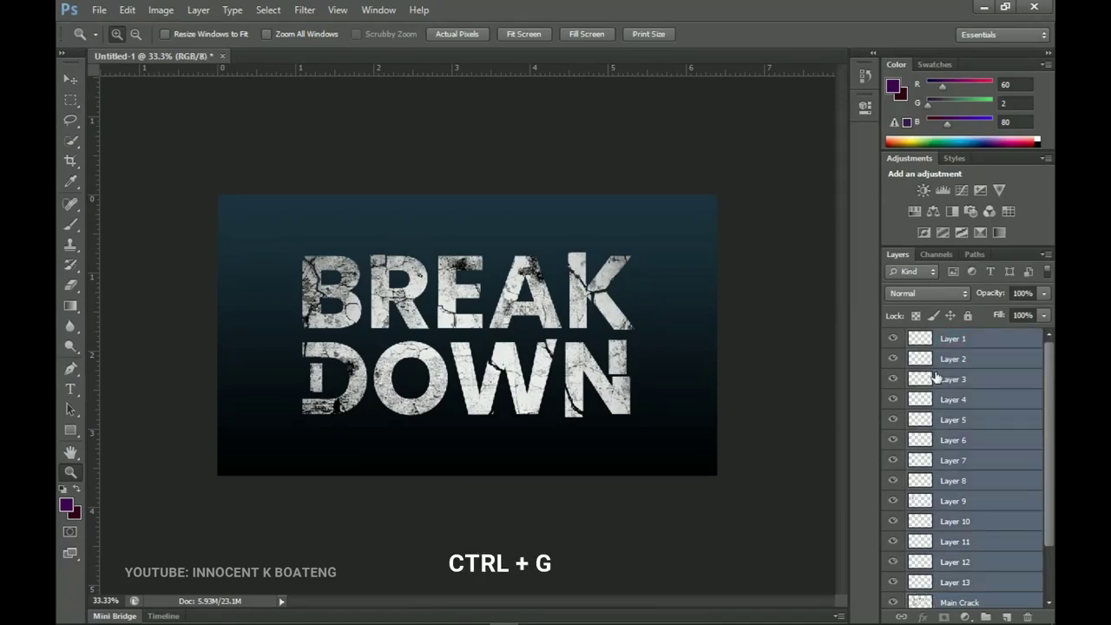
key(ctrl+g)
click(892, 337)
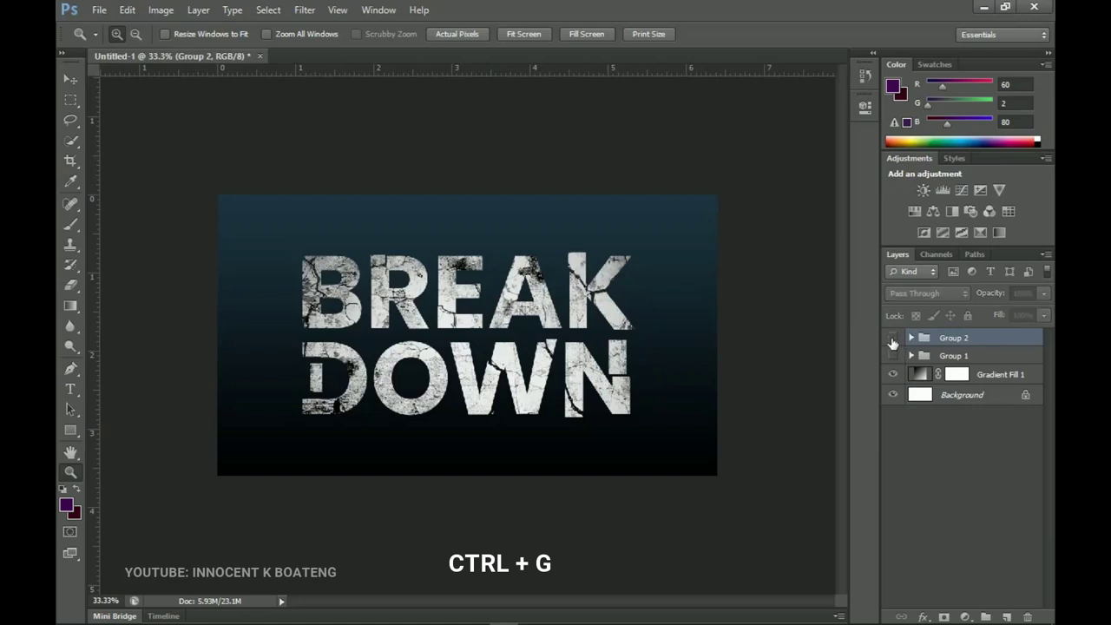
click(892, 337)
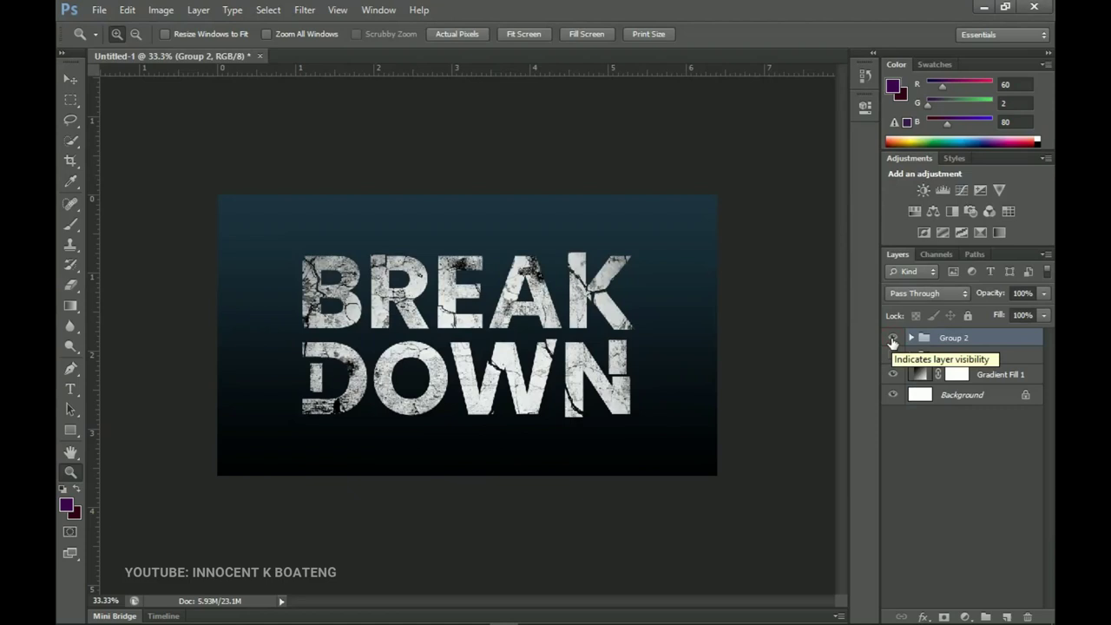
- Convert Group 2 to a smart object and rasterize it into a single pixel layer
right_click(956, 342)
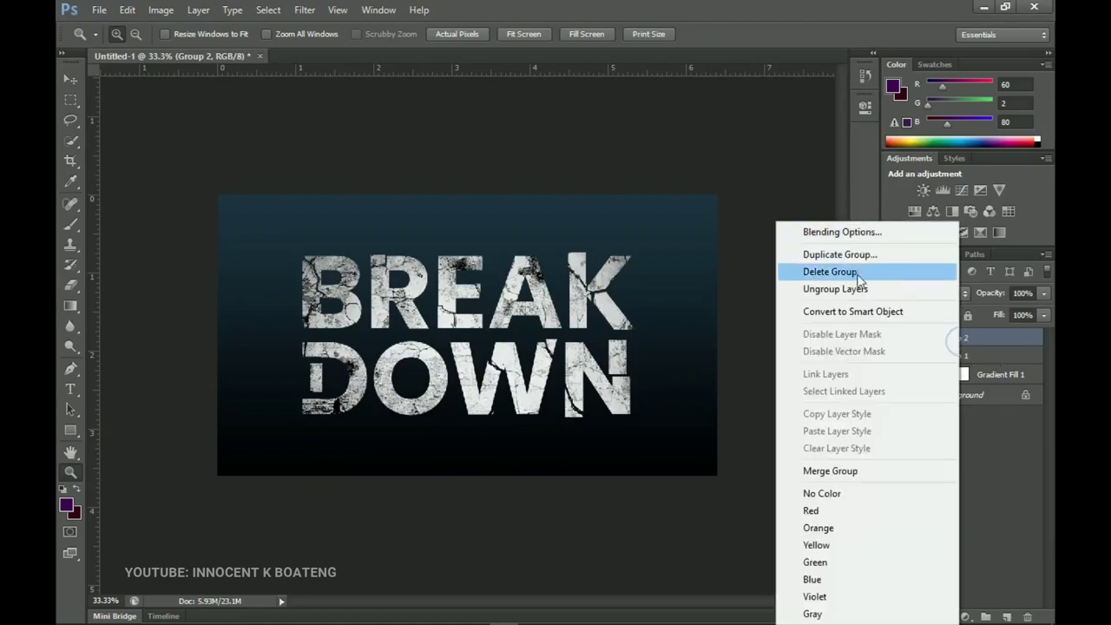
click(948, 344)
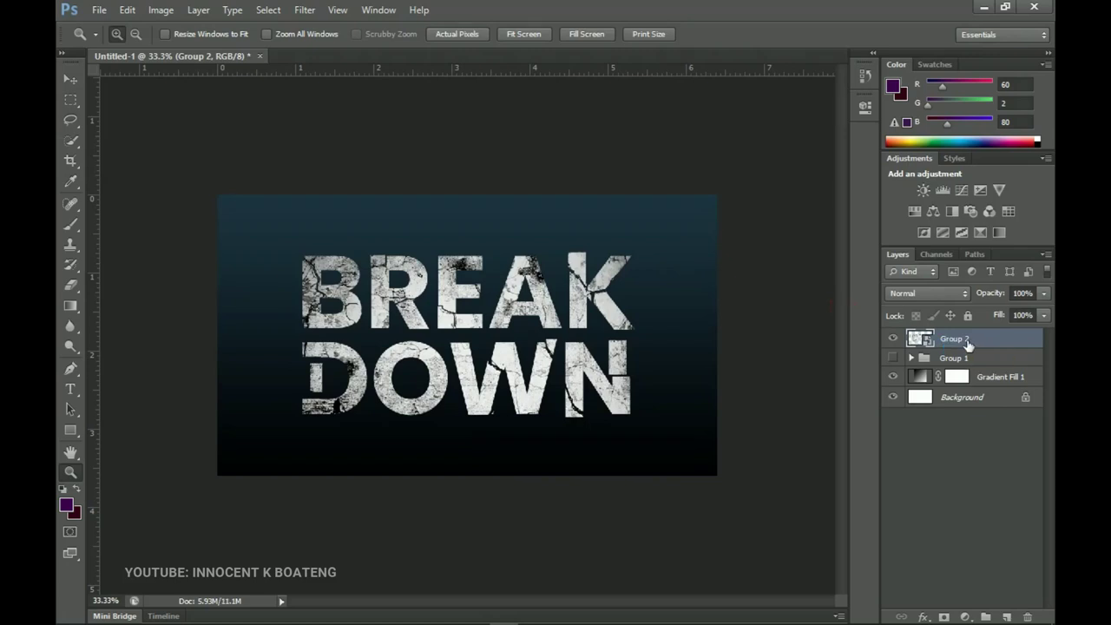
right_click(967, 343)
click(863, 247)
- Darken the cracked text with Levels, setting the black input level to 68
key(ctrl+l)
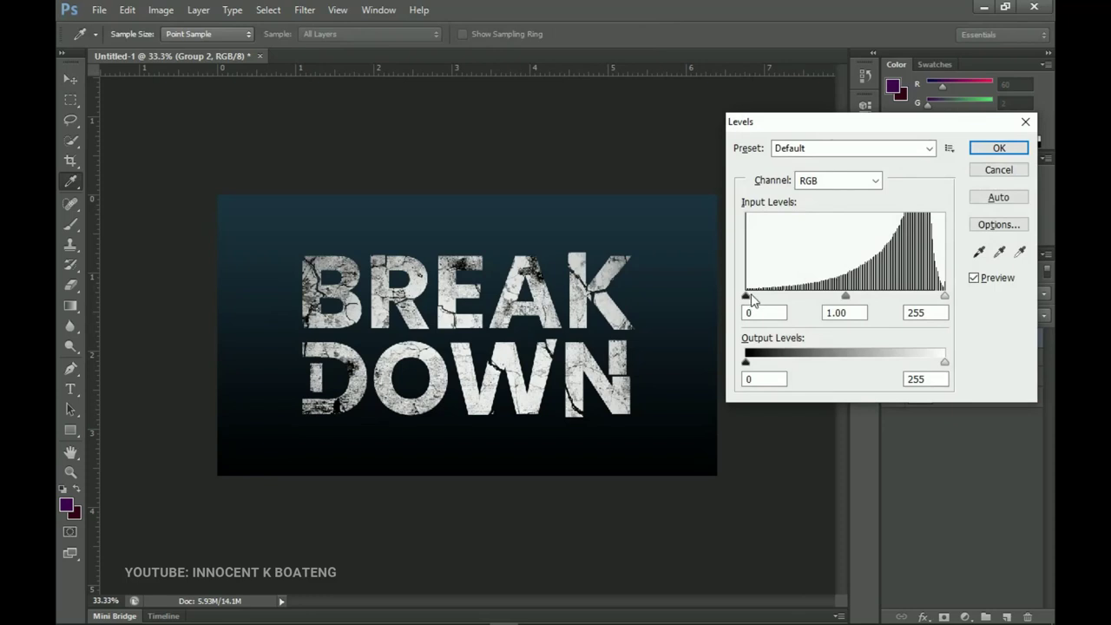
drag(751, 295, 799, 295)
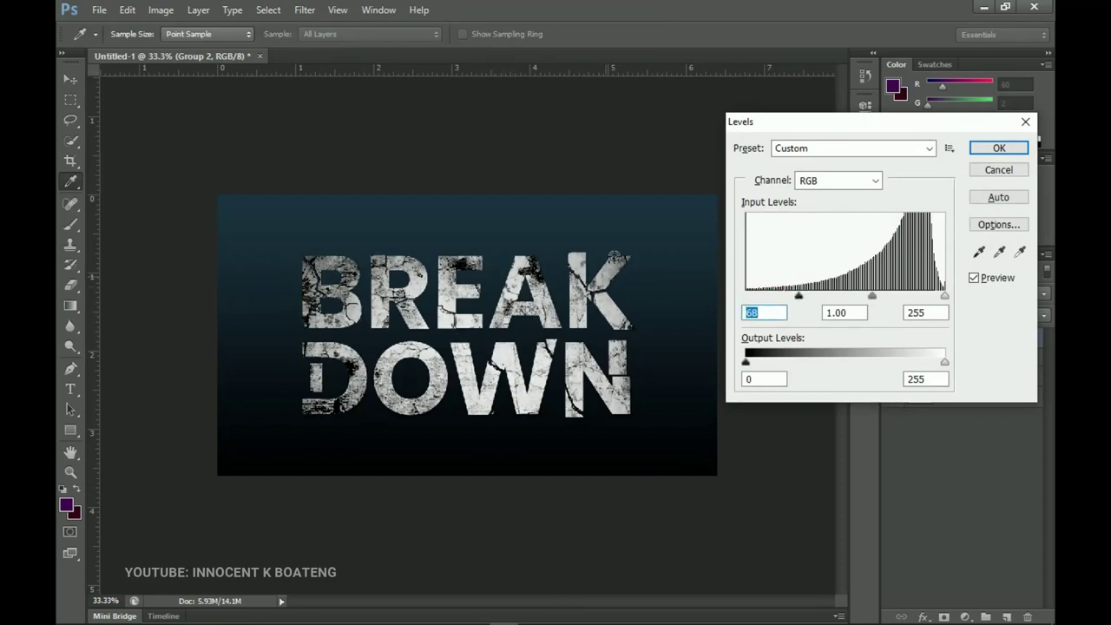
click(1012, 148)
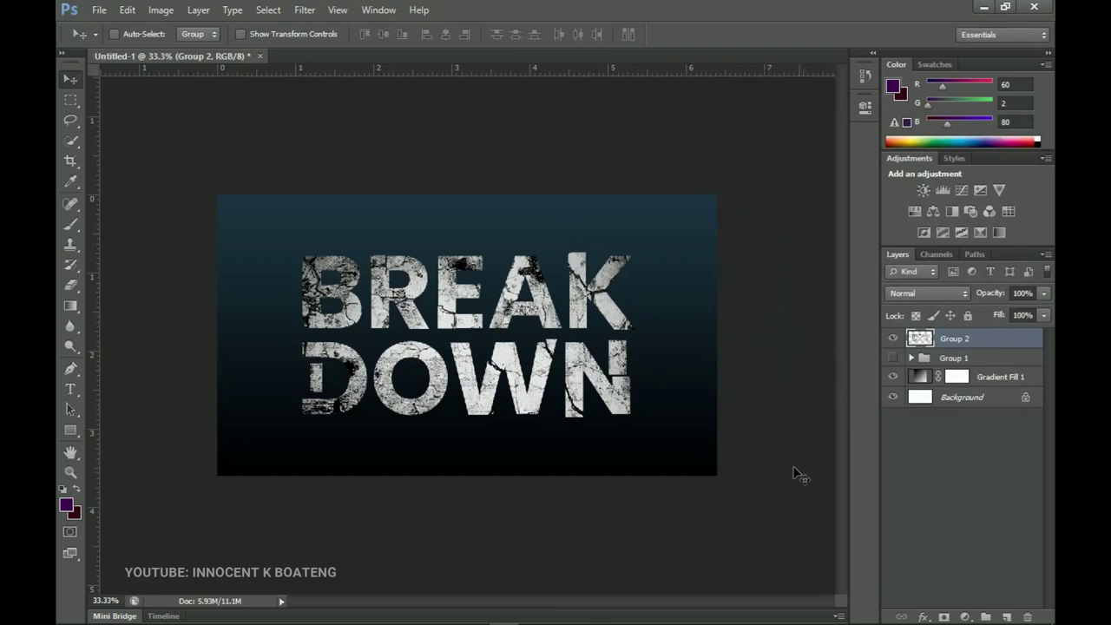
- Add a linear gradient fill layer above Group 2 using the black-to-dark-green preset at 90° and 100% scale
click(965, 616)
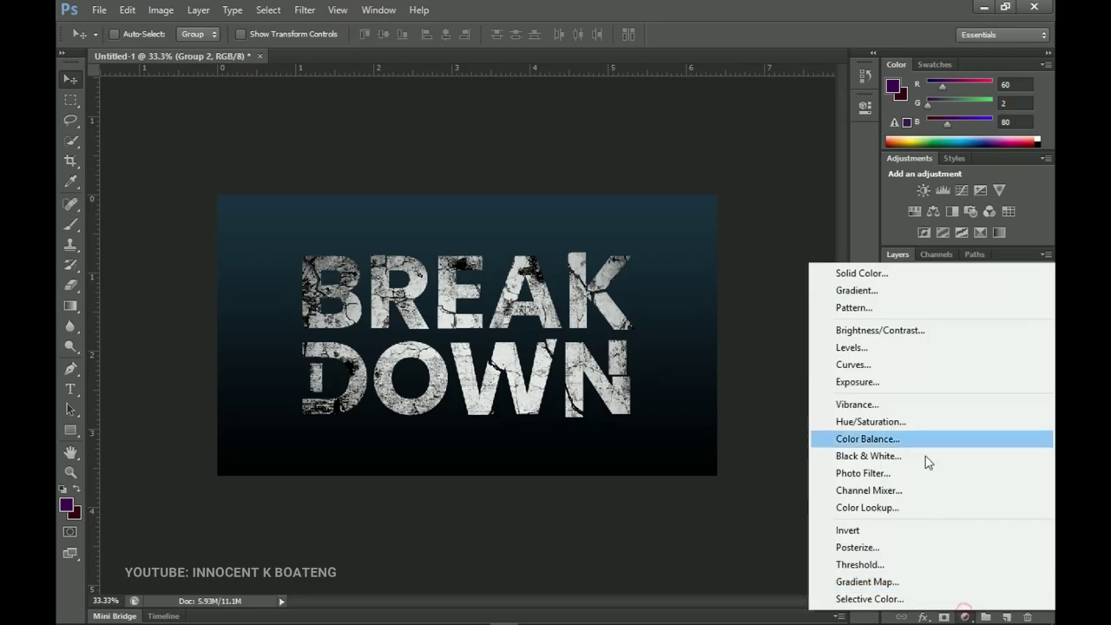
click(863, 294)
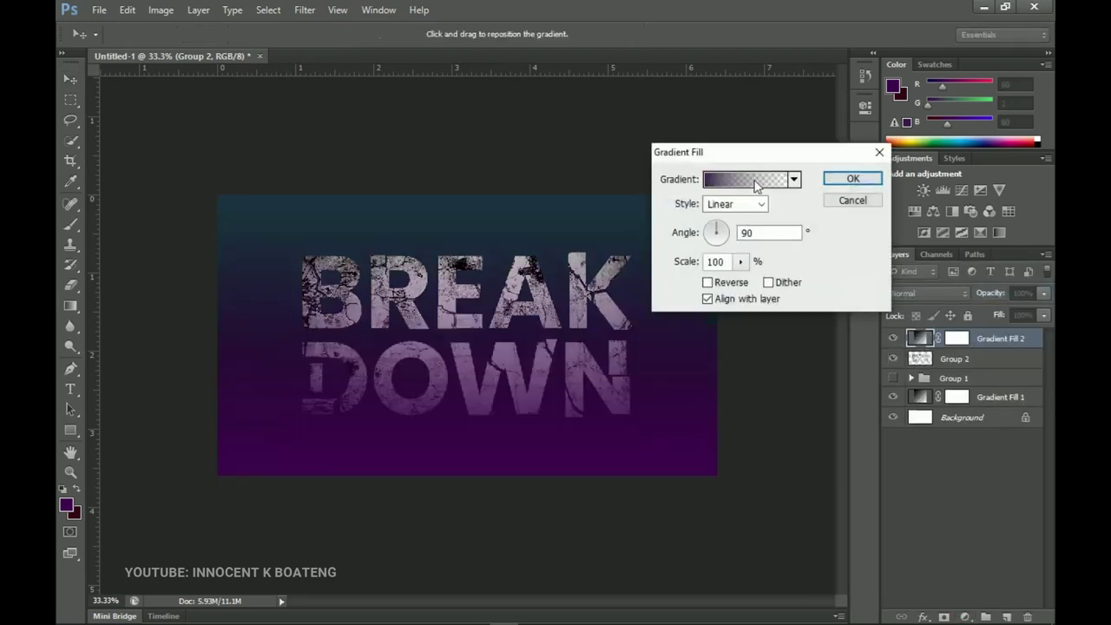
click(751, 183)
scroll(769, 224, down, 6)
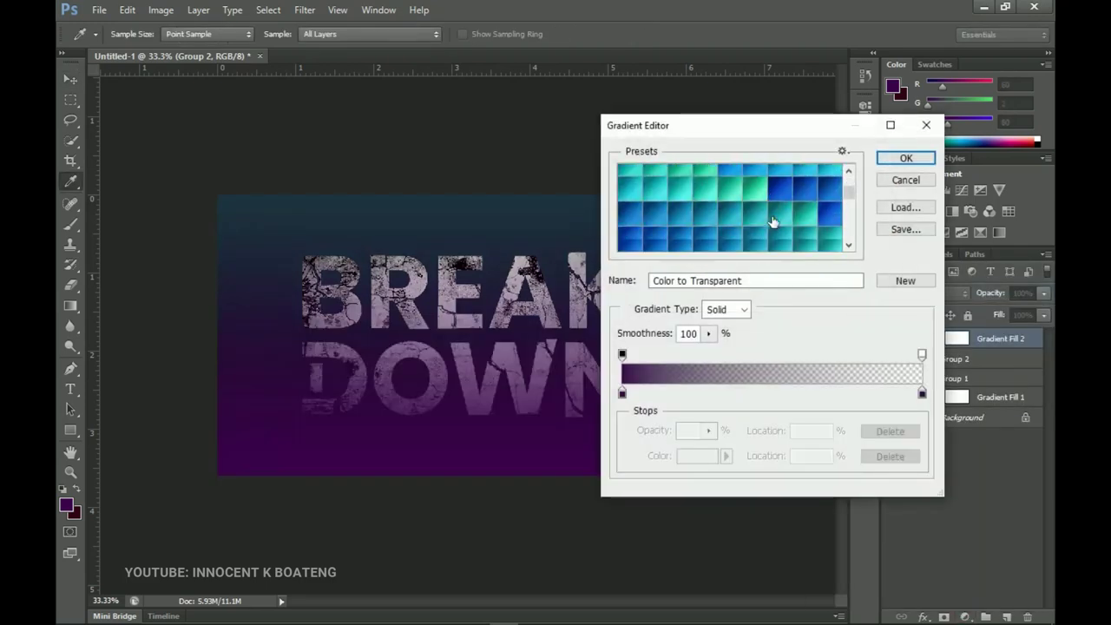
scroll(772, 224, down, 2)
scroll(764, 217, up, 6)
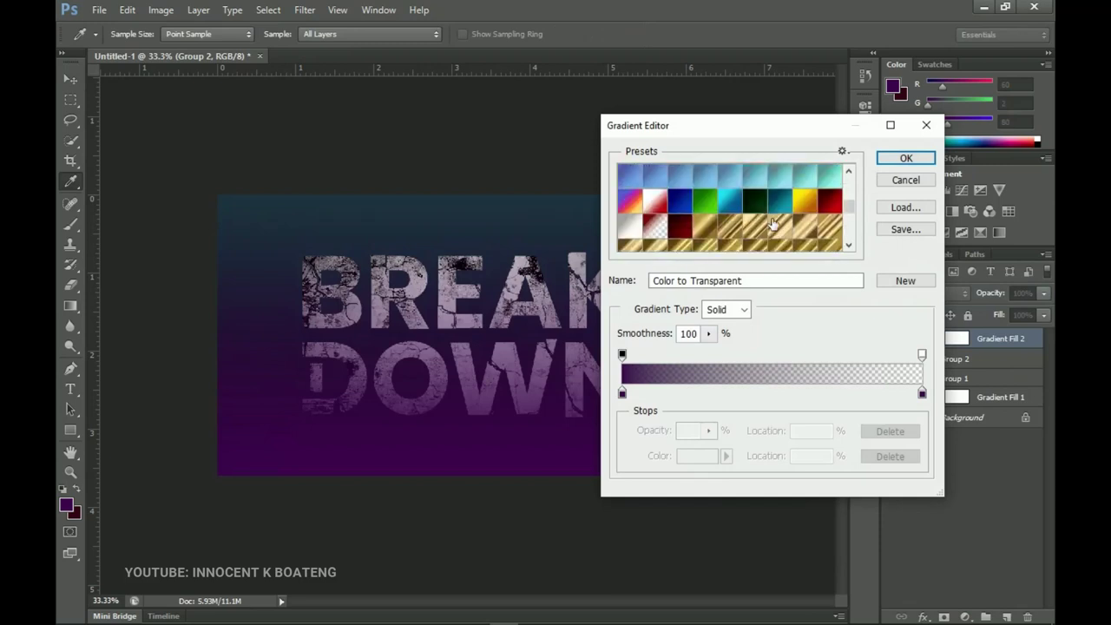
click(756, 203)
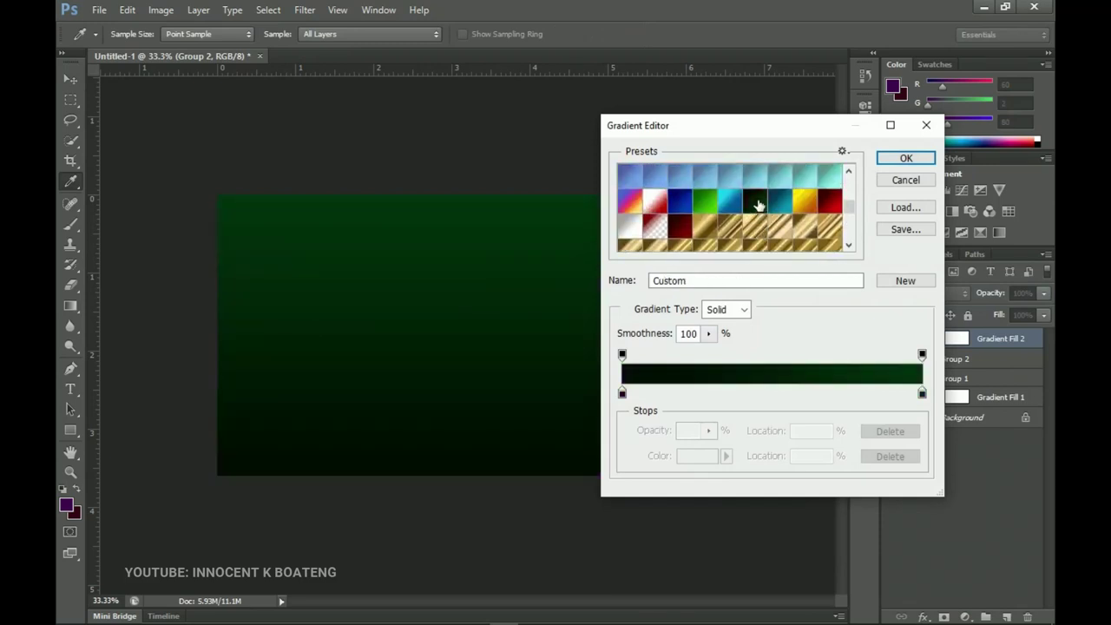
click(905, 158)
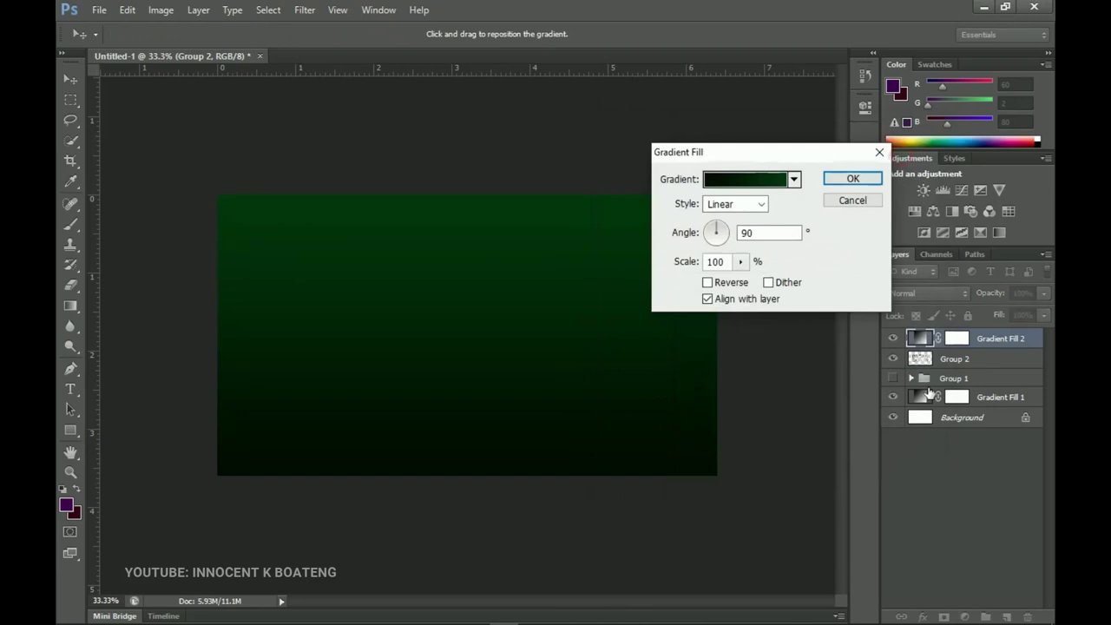
click(846, 179)
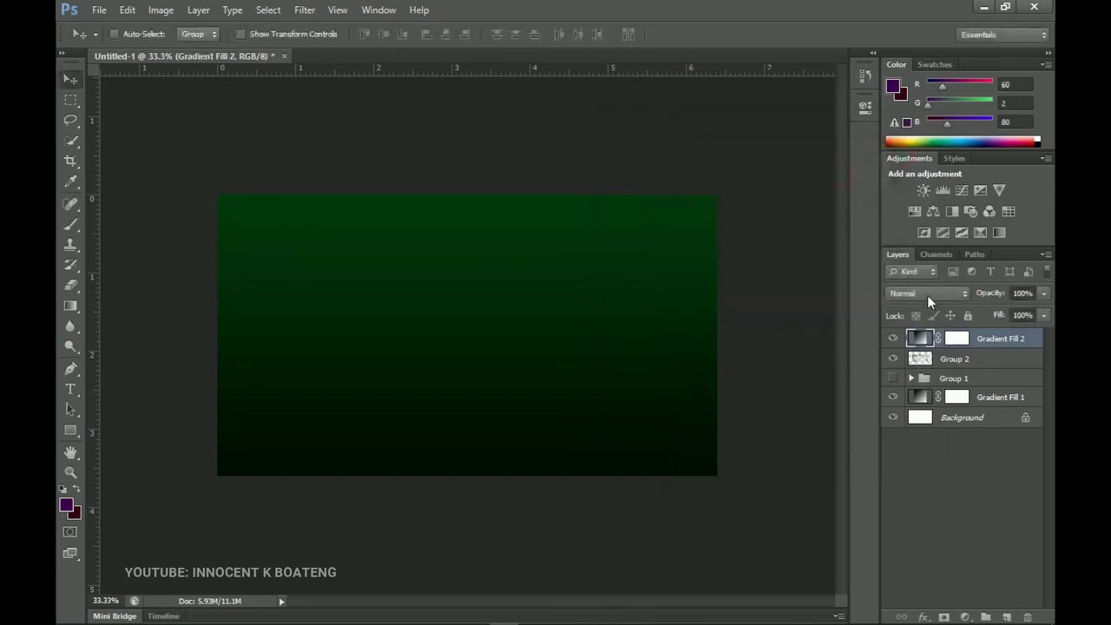
- Set the green gradient fill layer's blend mode to Overlay and clip it to Group 2
click(929, 296)
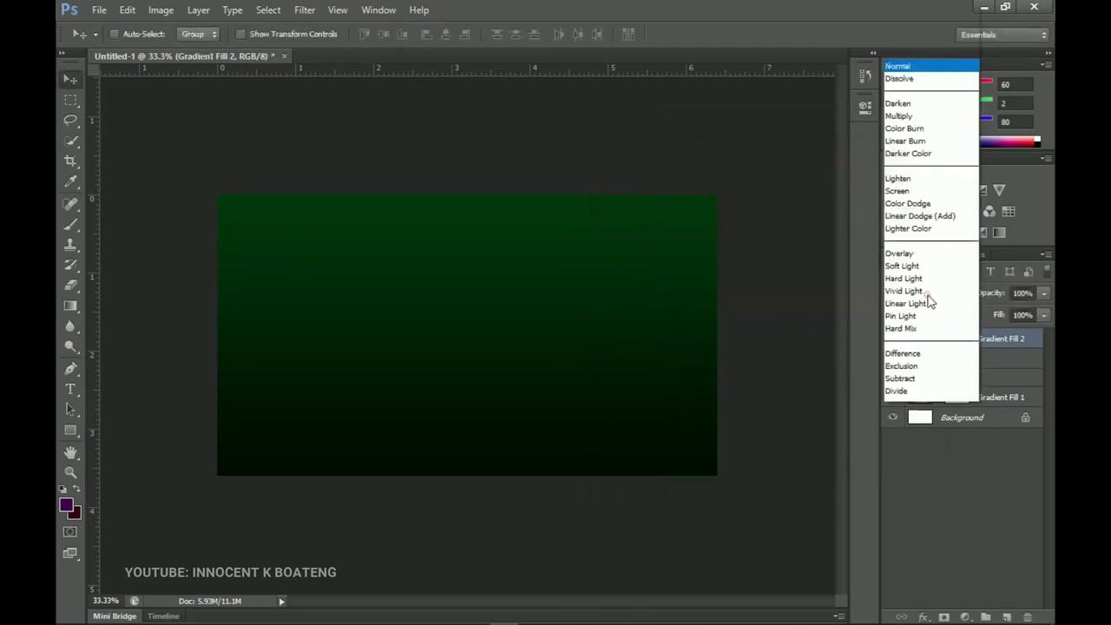
click(894, 196)
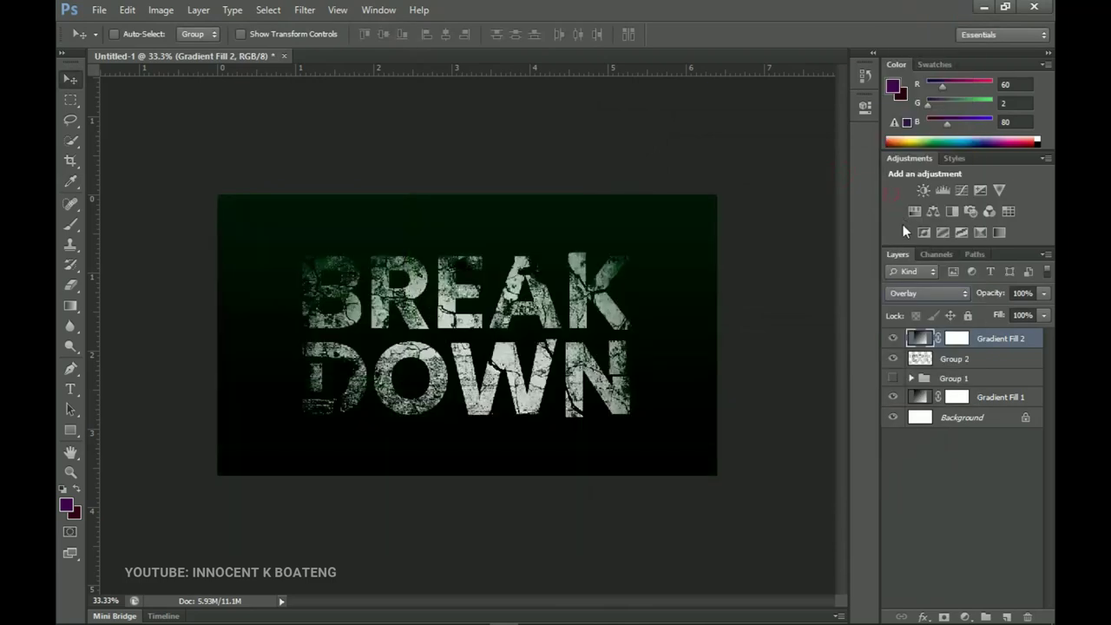
right_click(1001, 339)
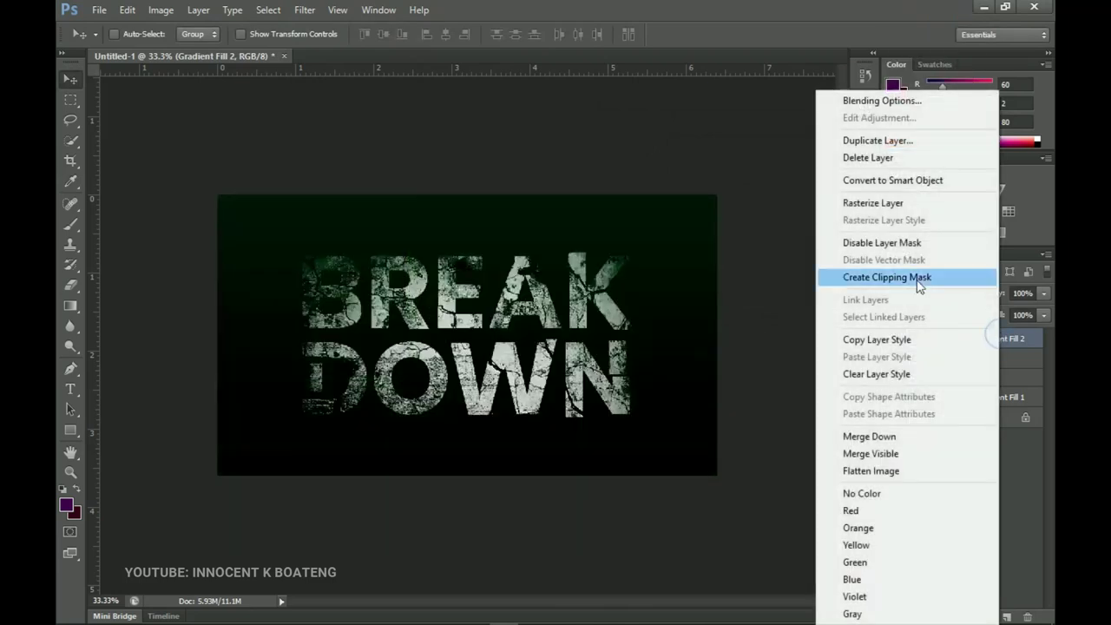
click(920, 278)
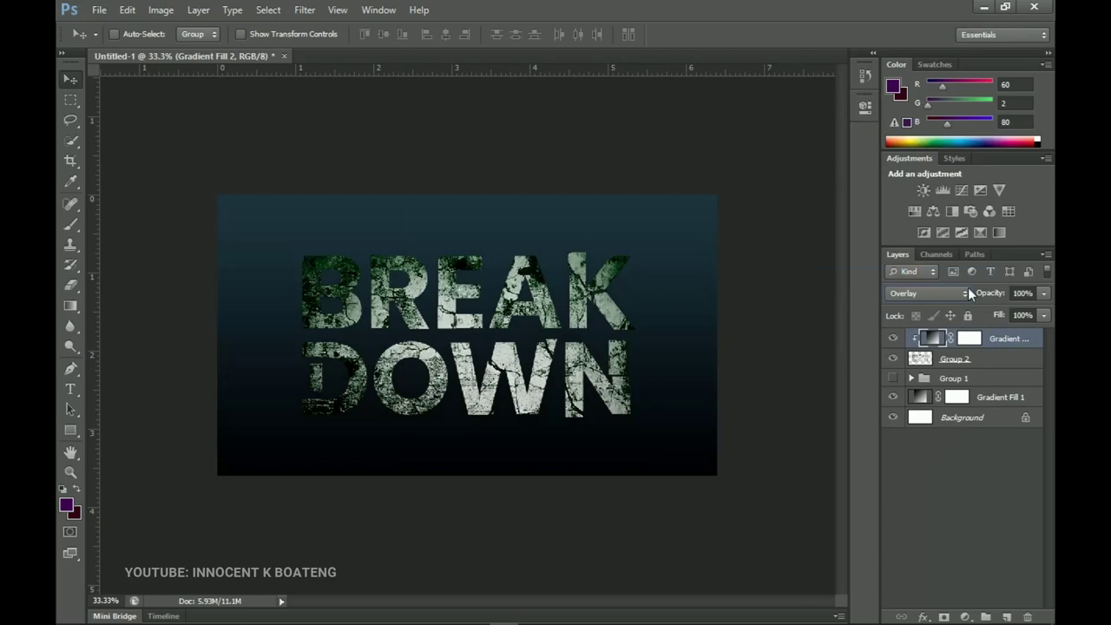
- Set the clipped gradient fill layer's opacity to 50%
drag(980, 297, 938, 304)
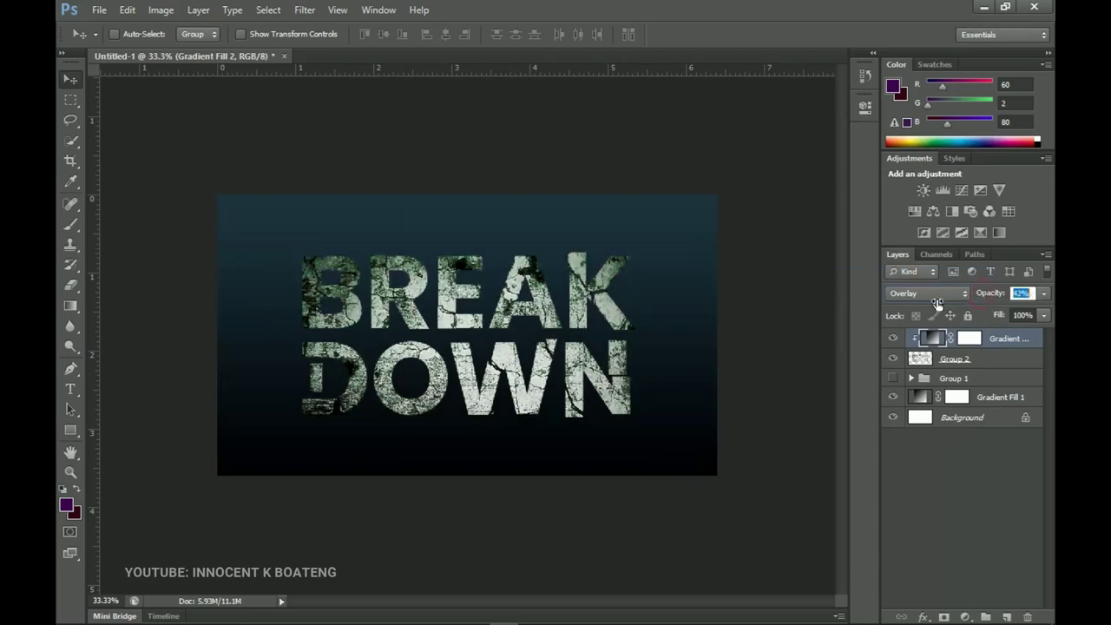
text(50)
key(Return)
- Change the clipped fill layer's gradient to the dark-brown-to-orange-brown preset after trying other colour presets
double_click(931, 337)
click(737, 179)
scroll(772, 232, down, 1)
click(756, 219)
click(728, 237)
click(755, 223)
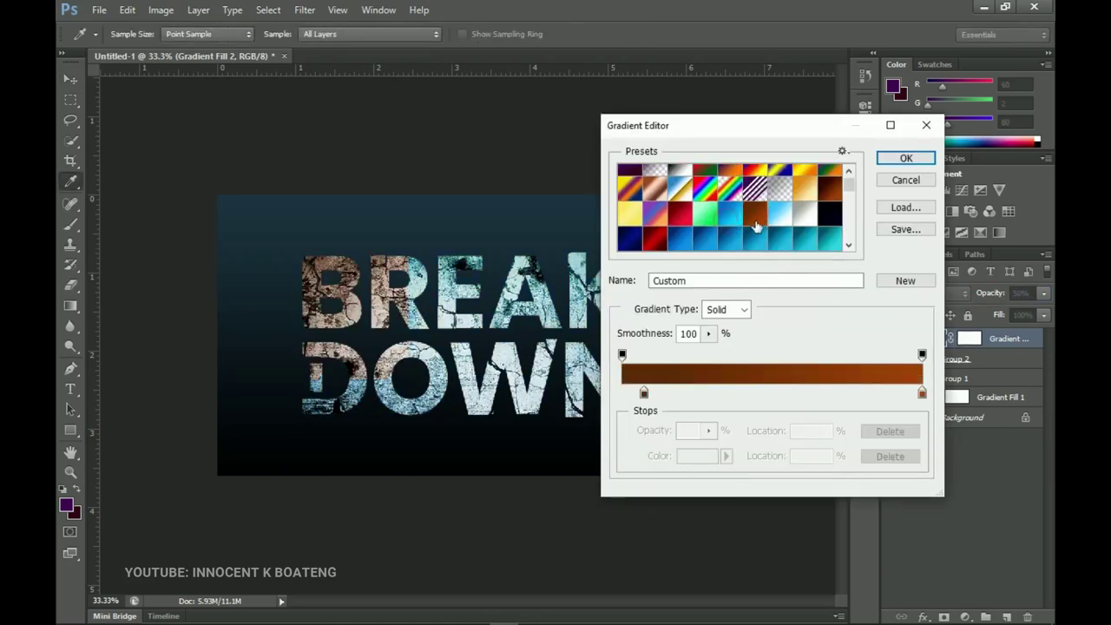
scroll(813, 221, down, 2)
click(813, 220)
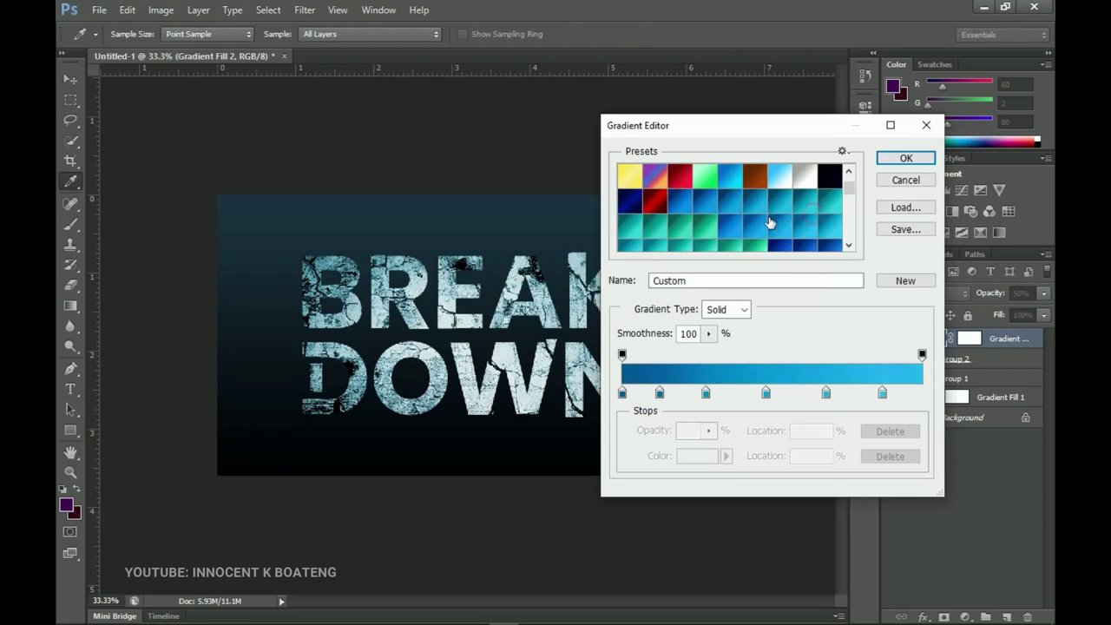
click(753, 182)
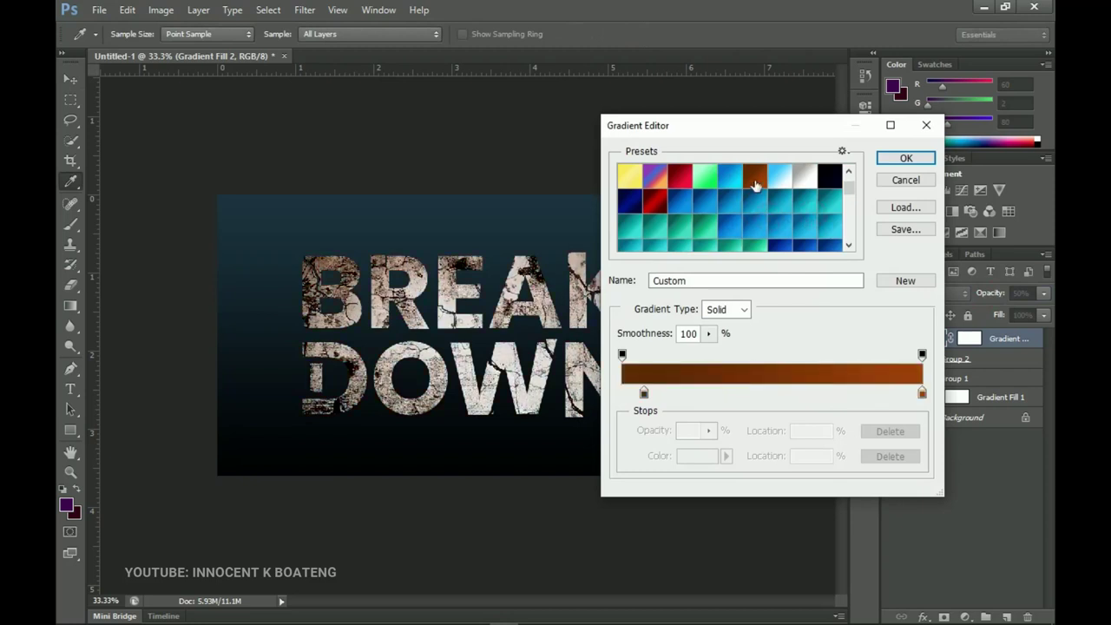
click(886, 163)
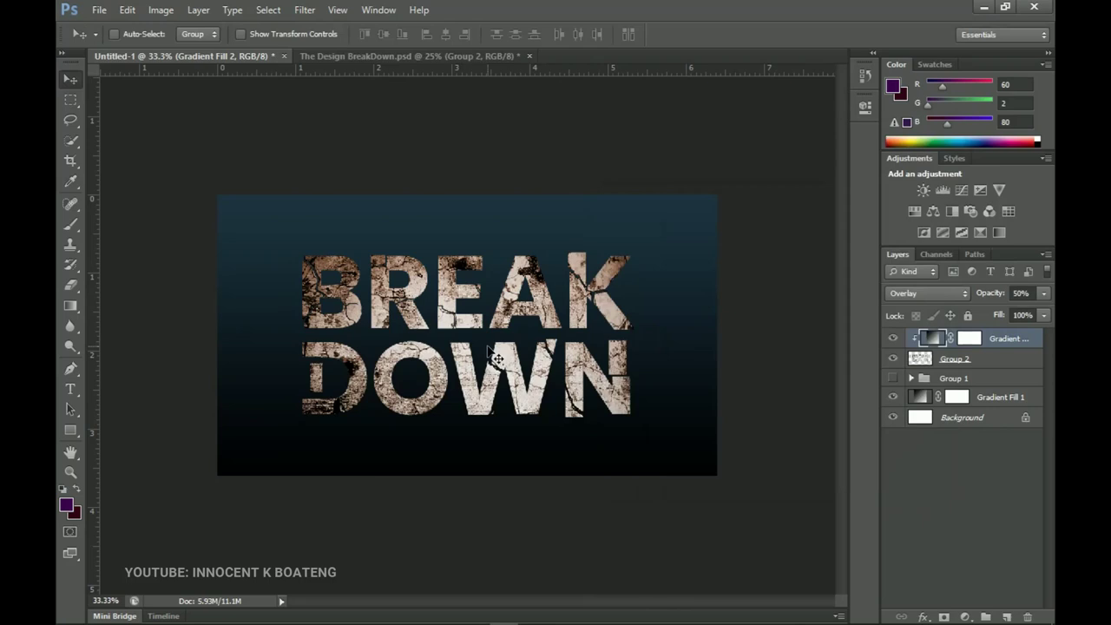
- Switch to the document The Design BreakDown.psd
click(403, 58)
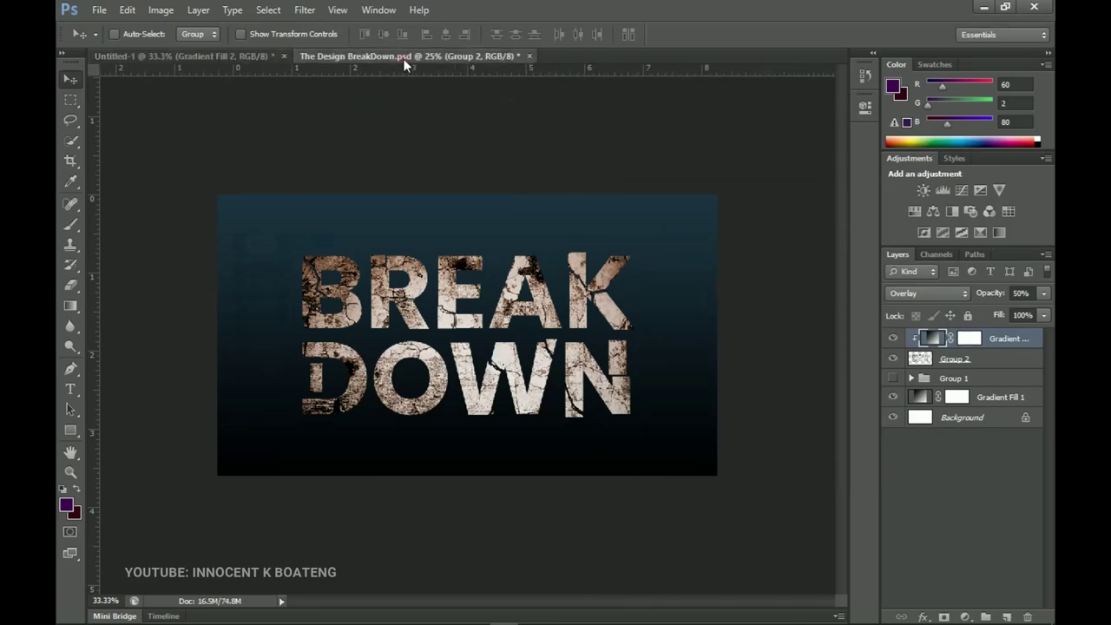